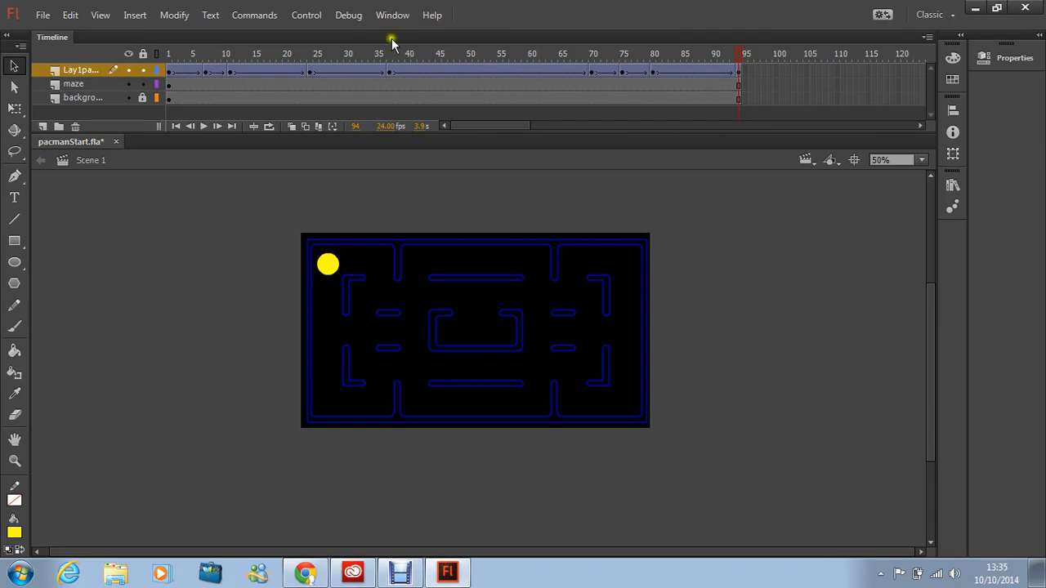
# Test the movie in Flash Professional to review the circle's path through the maze, closing the preview when done.
pyautogui.click(306, 15)
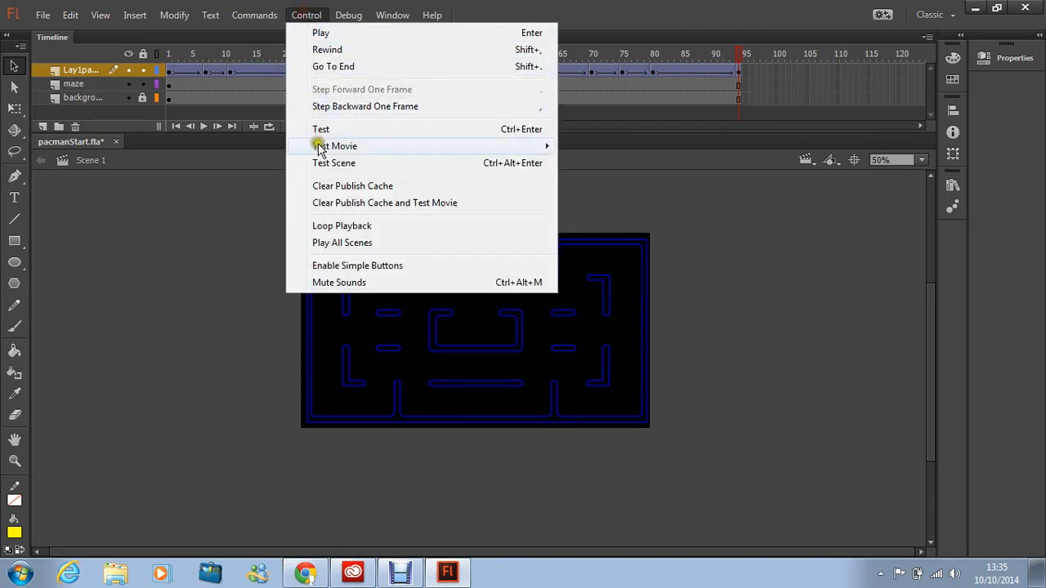
pyautogui.moveTo(320, 146)
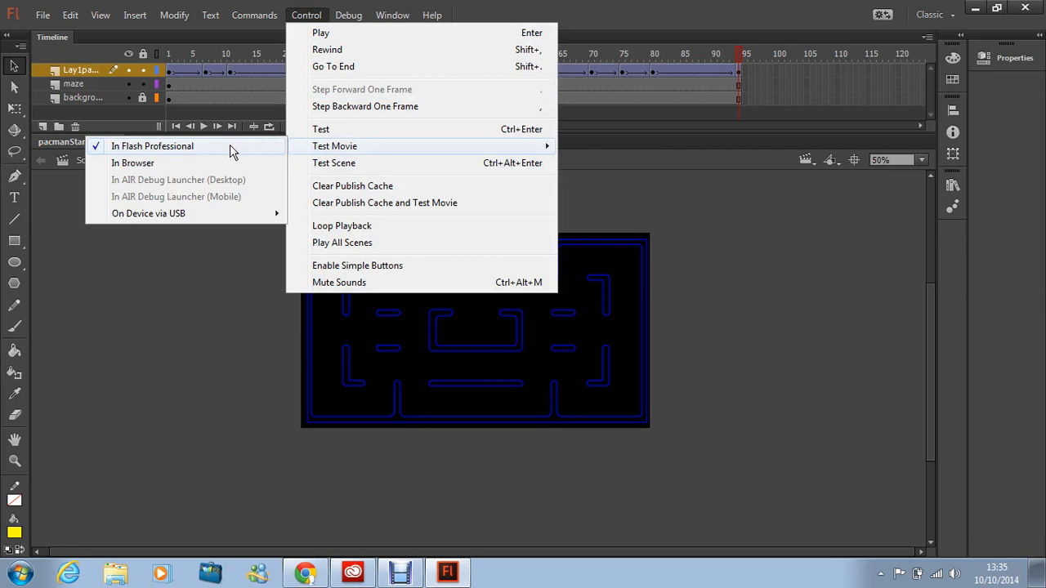
pyautogui.click(174, 149)
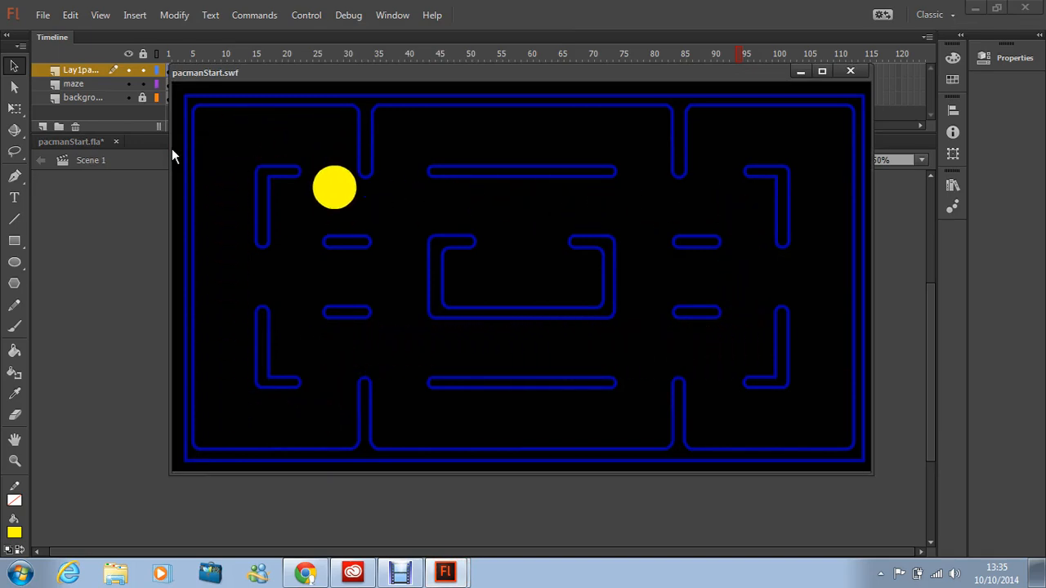
pyautogui.click(854, 74)
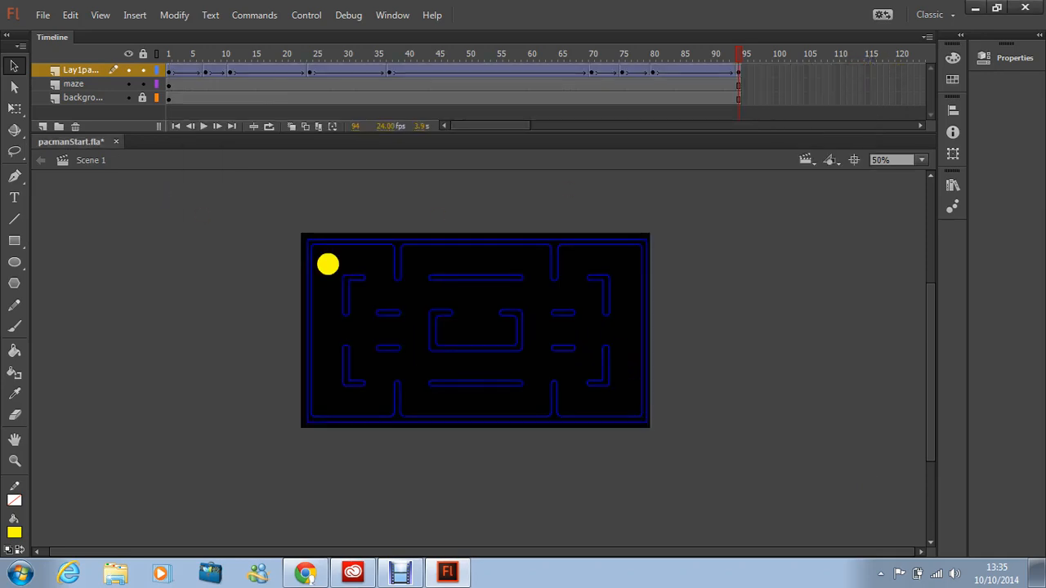
# Select the yellow circle on the stage and check the pacman symbol in the library.
pyautogui.click(317, 255)
pyautogui.click(952, 186)
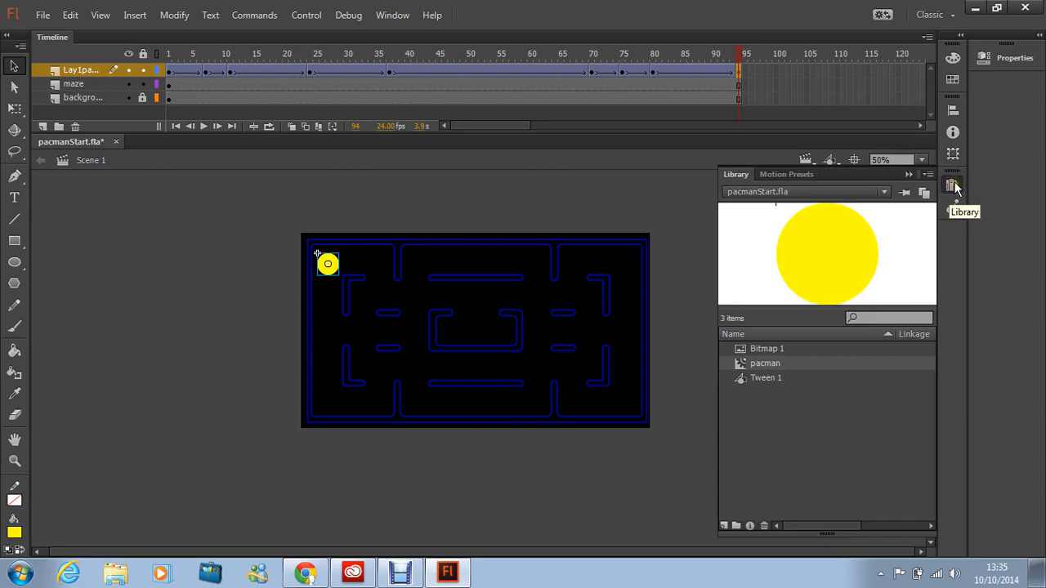
pyautogui.click(786, 362)
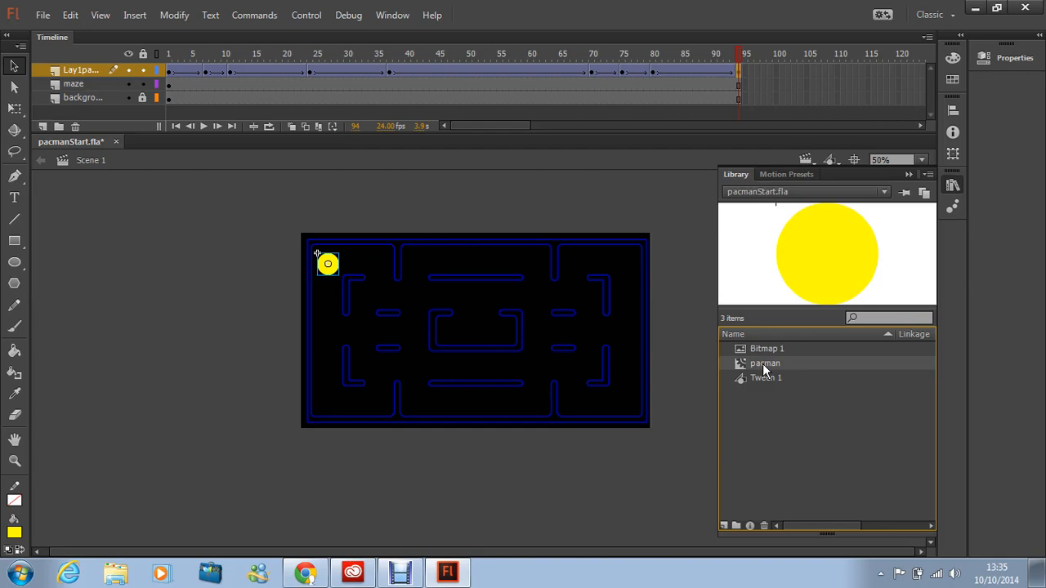
pyautogui.click(545, 196)
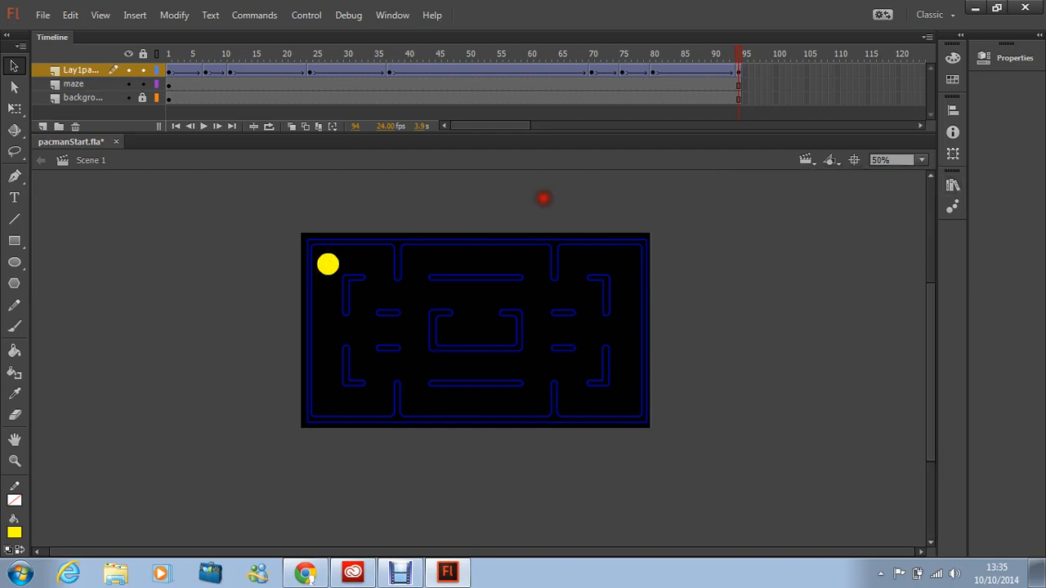
pyautogui.doubleClick(320, 257)
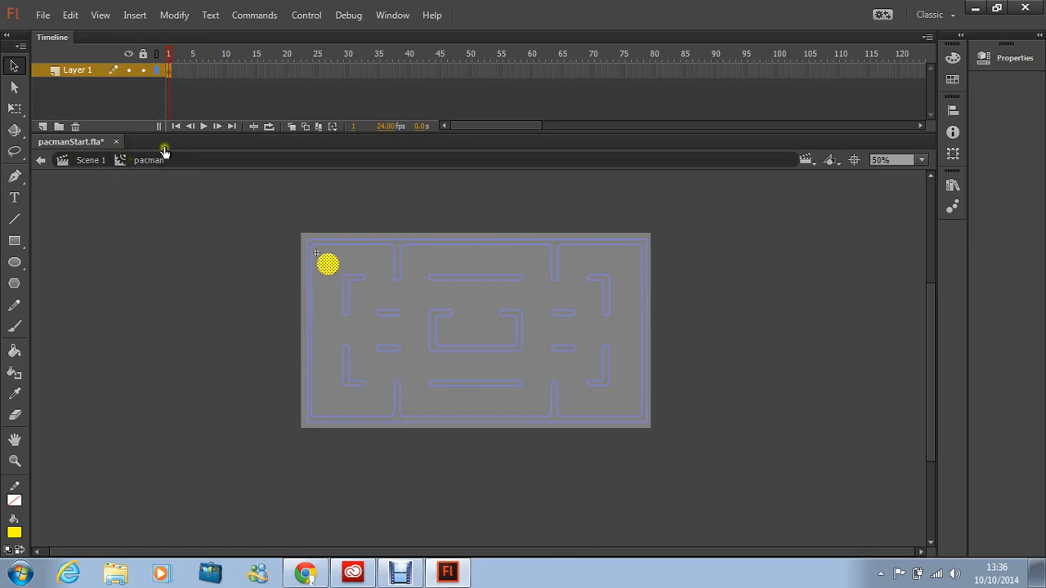
pyautogui.click(89, 161)
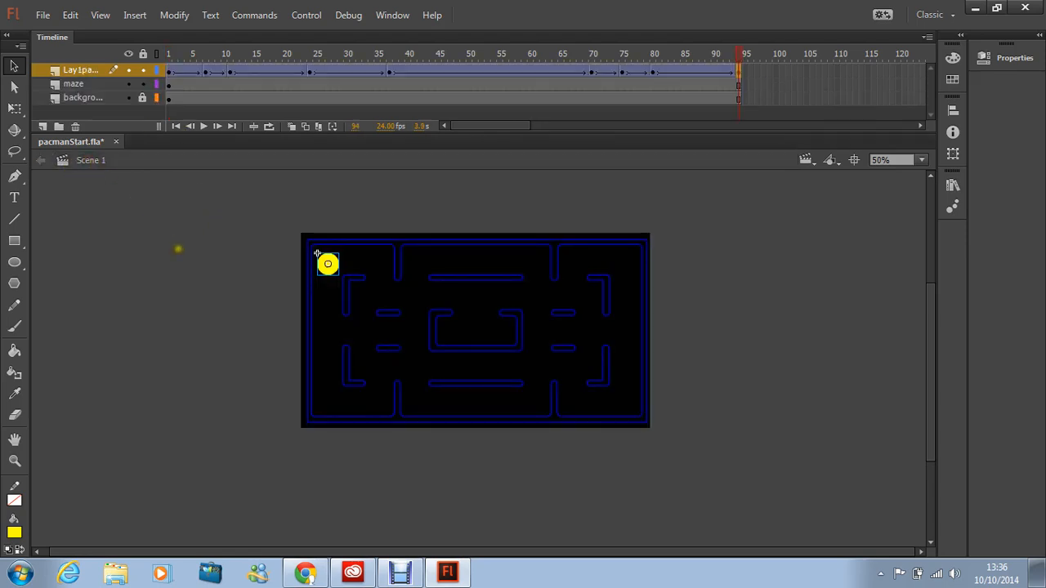
pyautogui.click(178, 249)
pyautogui.click(327, 263)
# Open the yellow circle's pacman symbol for editing in place on the stage.
pyautogui.doubleClick(317, 253)
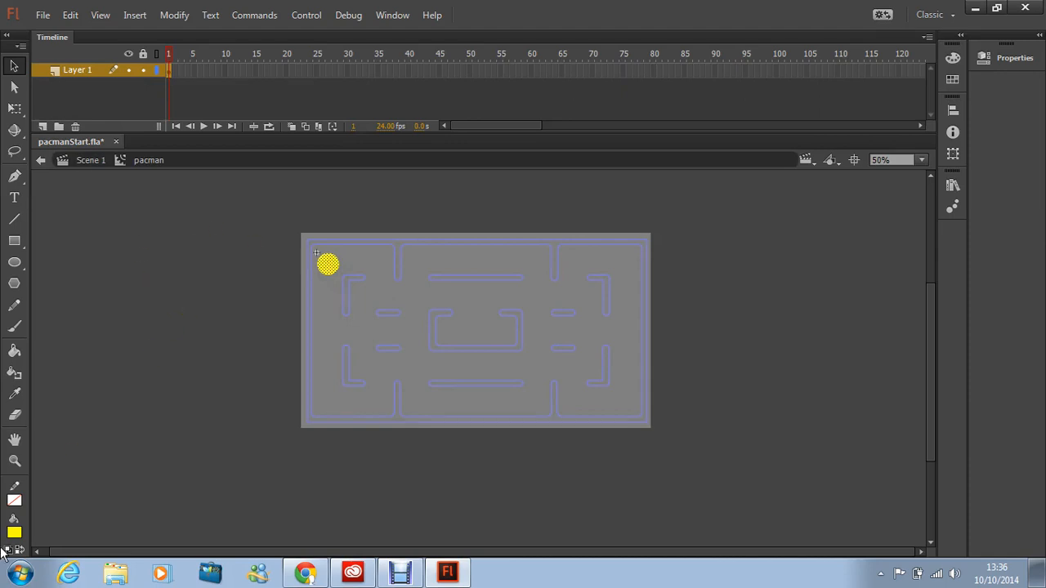
pyautogui.click(15, 461)
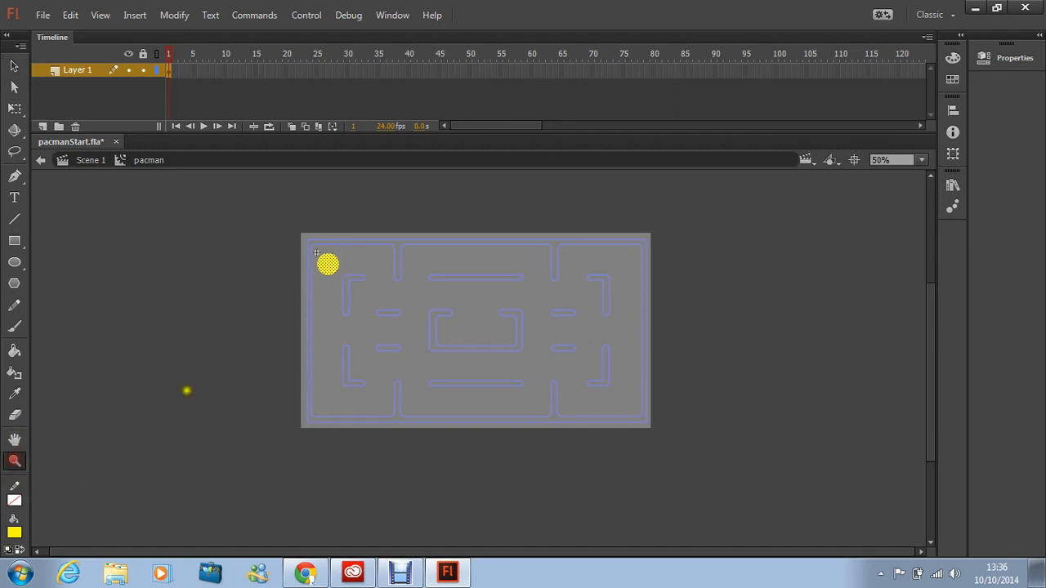
pyautogui.click(338, 269)
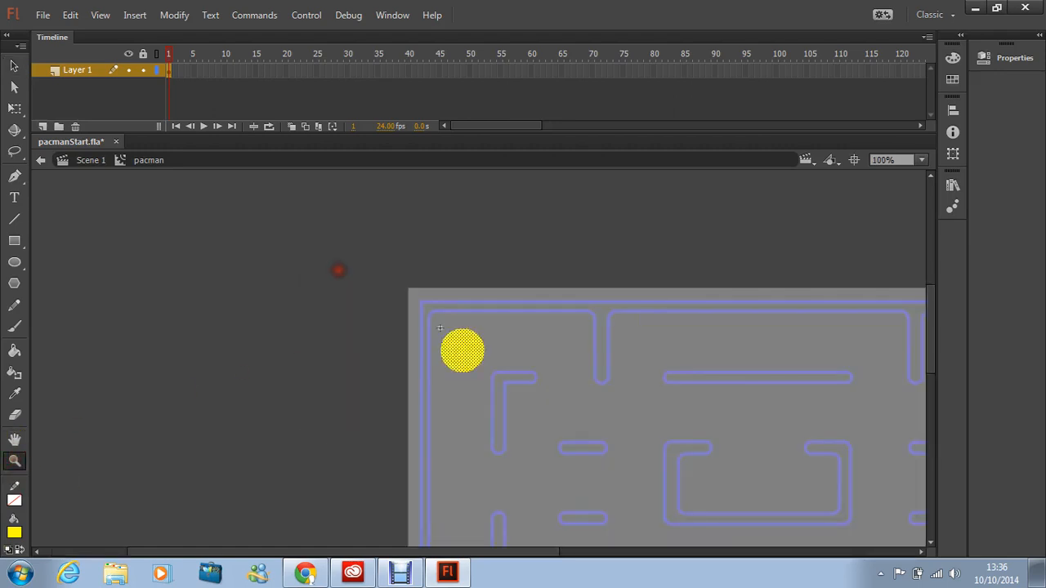
pyautogui.click(474, 345)
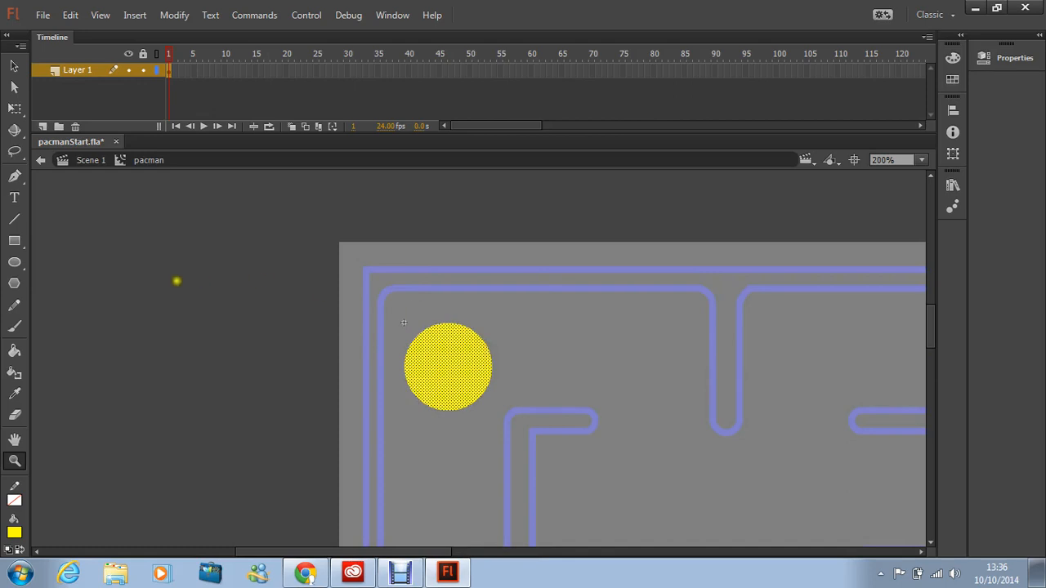
pyautogui.click(14, 65)
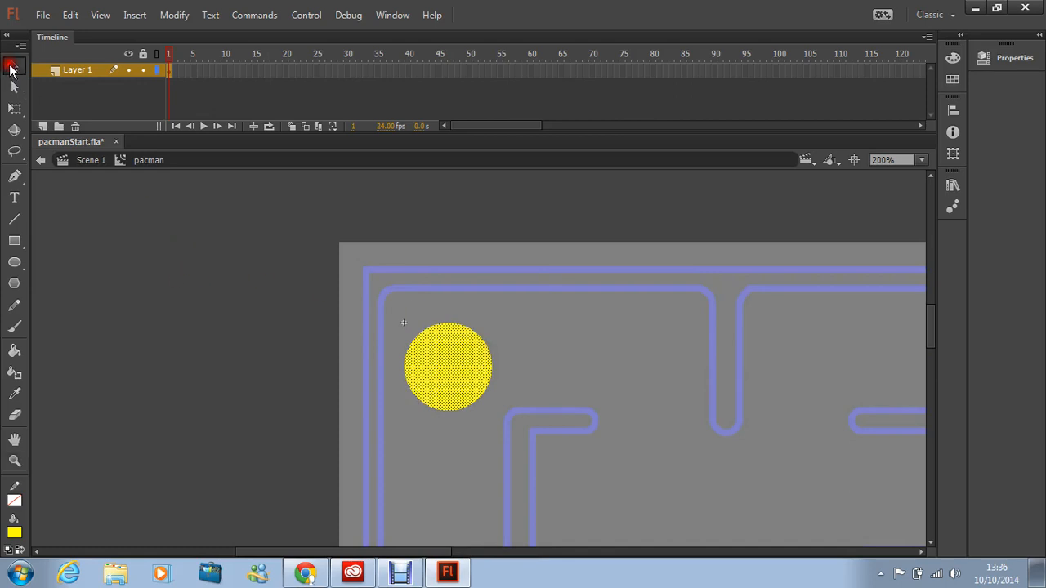
# Hold the full circle through frame 5 and add a keyframe at frame 6 that lasts until frame 10.
pyautogui.click(168, 54)
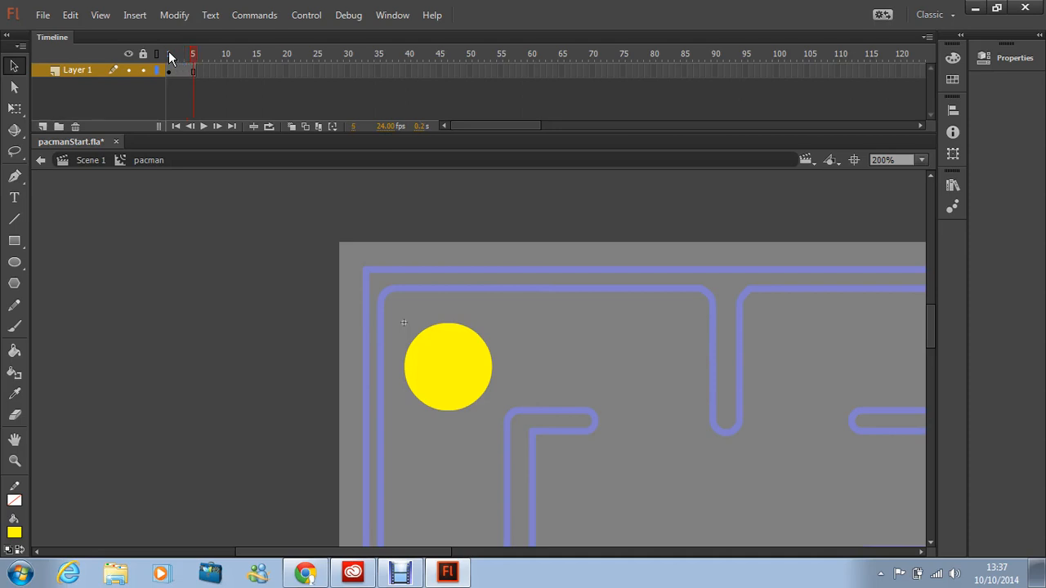
pyautogui.click(199, 71)
pyautogui.press('F6')
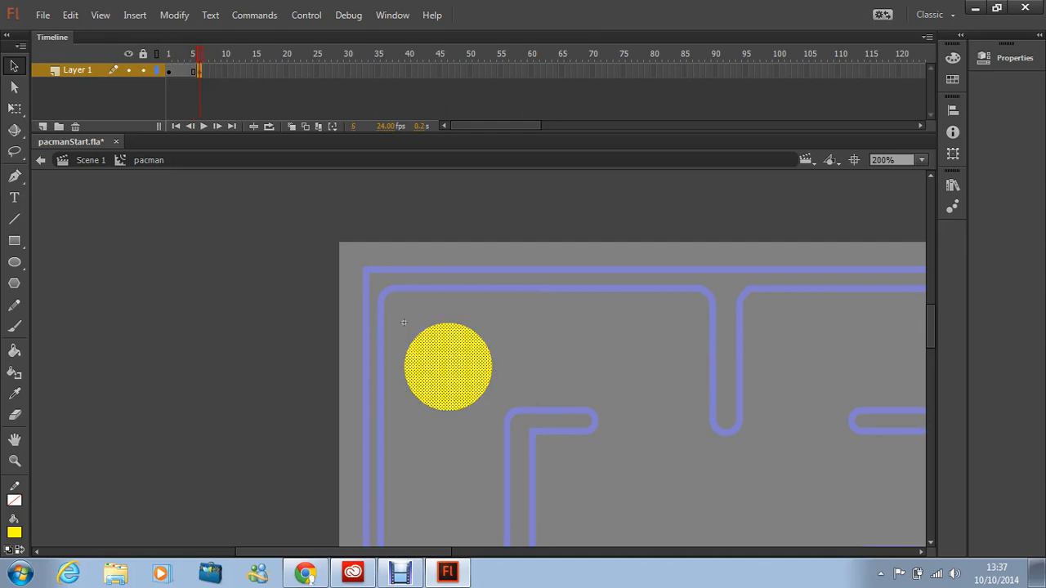
pyautogui.press('F5')
pyautogui.press('F5')
pyautogui.press('F5')
pyautogui.press('F5')
# Cut a mouth from the frame 6 circle by drawing a #33CCCC rectangle over its upper-right quarter and deleting it.
pyautogui.click(14, 241)
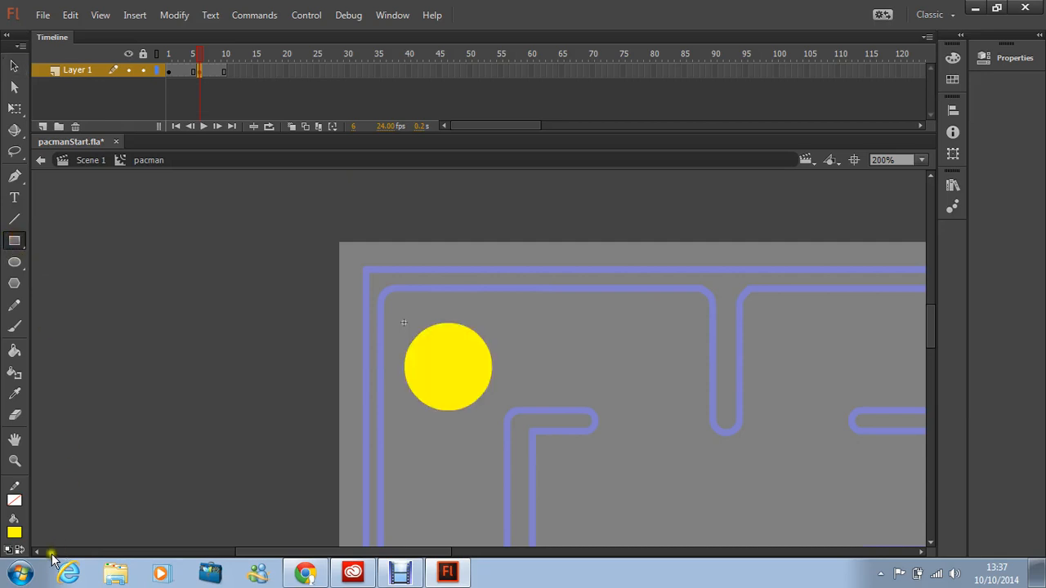
pyautogui.click(14, 532)
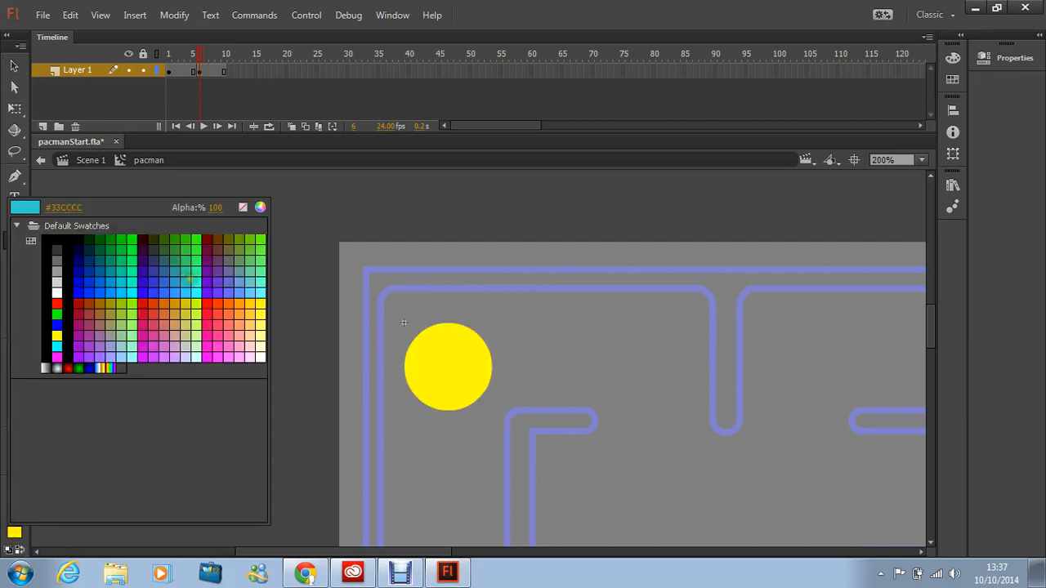
pyautogui.click(190, 279)
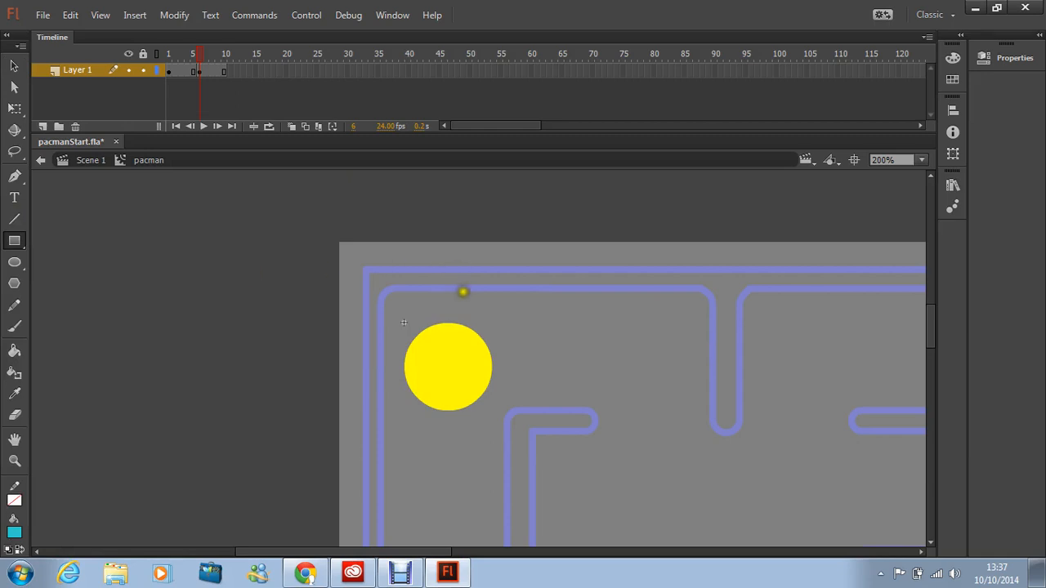
pyautogui.moveTo(449, 307)
pyautogui.mouseDown()
pyautogui.moveTo(450, 367)
pyautogui.moveTo(498, 372)
pyautogui.mouseUp()
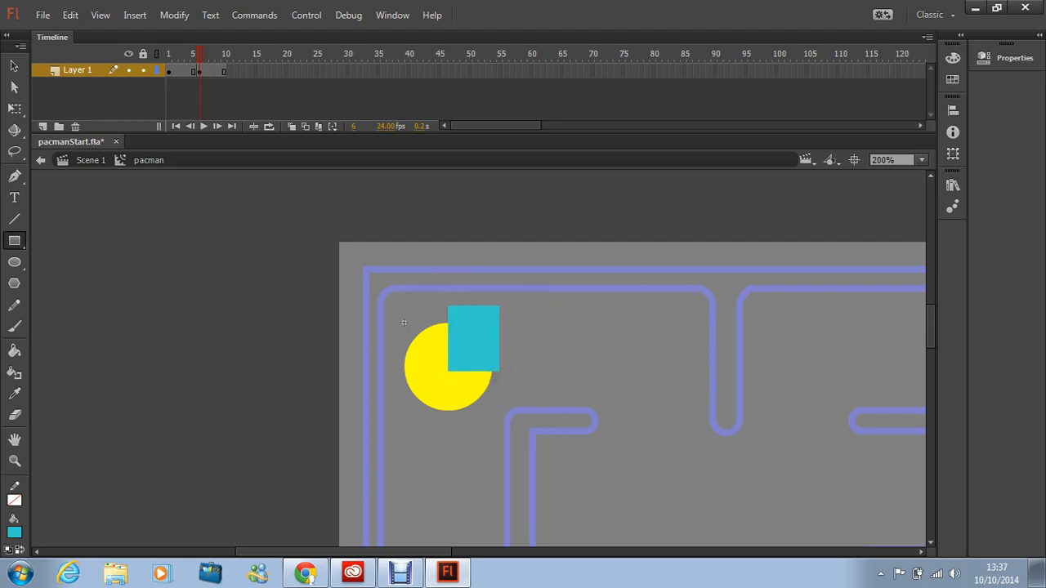
pyautogui.click(14, 65)
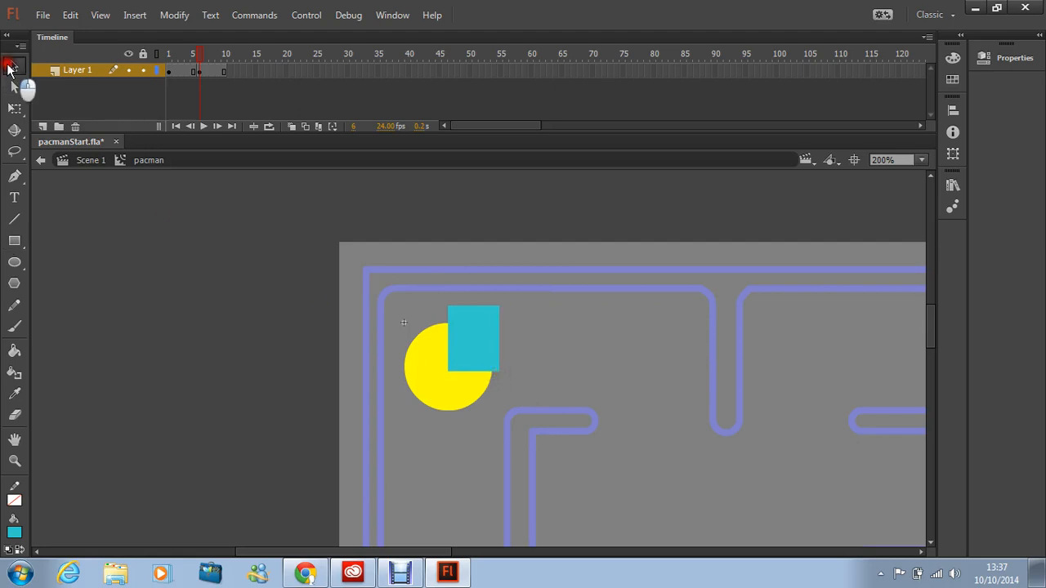
pyautogui.click(484, 340)
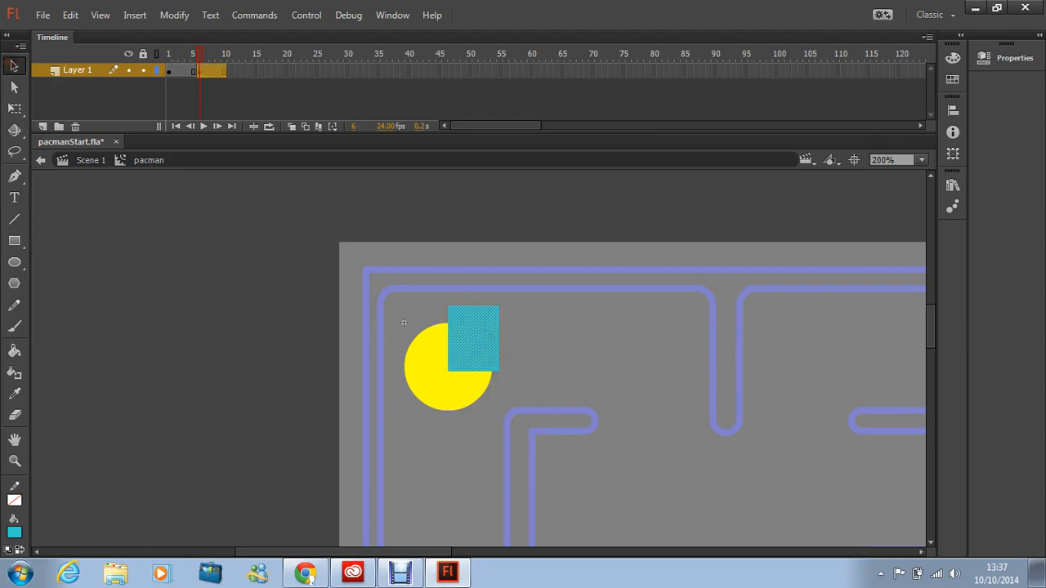
pyautogui.press('Delete')
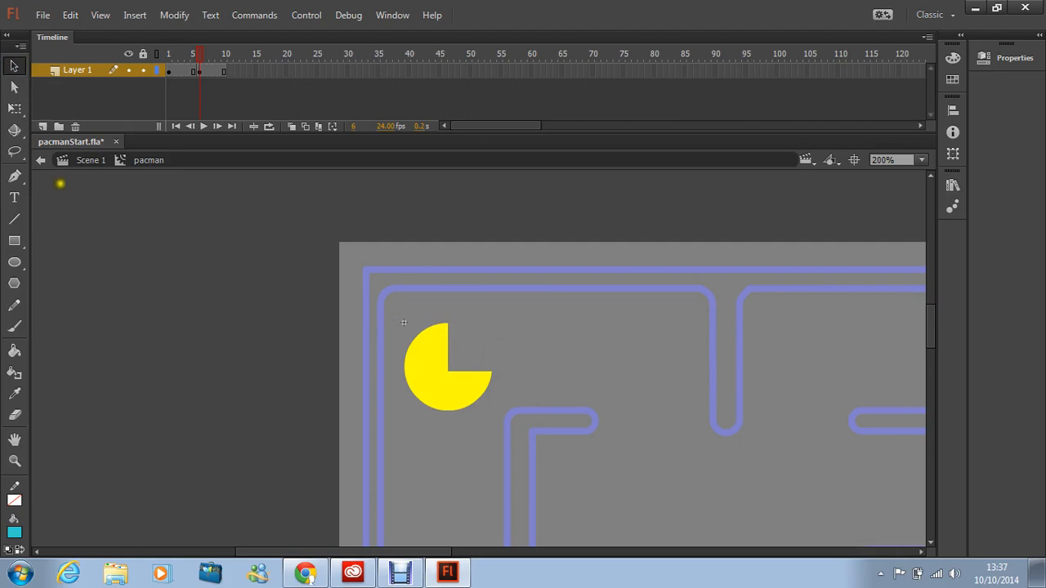
# Rotate the cut circle at frame 6 clockwise with Free Transform so the open mouth faces right.
pyautogui.click(14, 109)
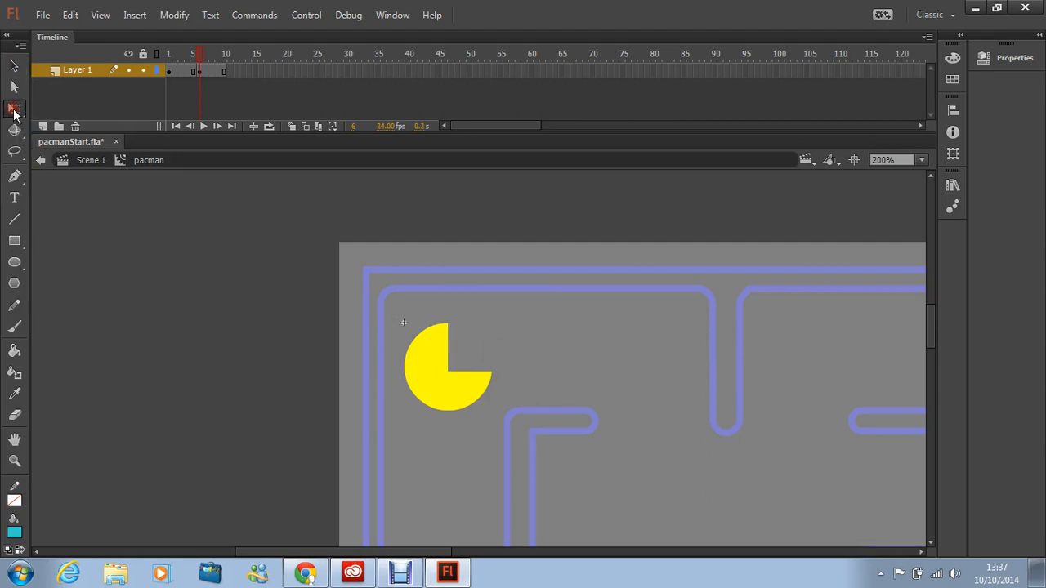
pyautogui.click(15, 111)
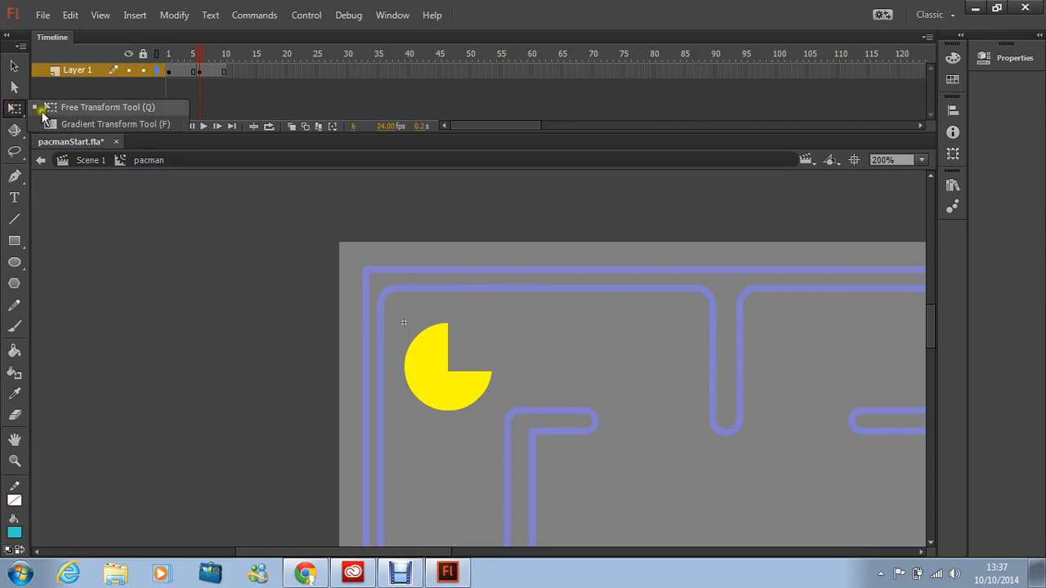
pyautogui.click(53, 111)
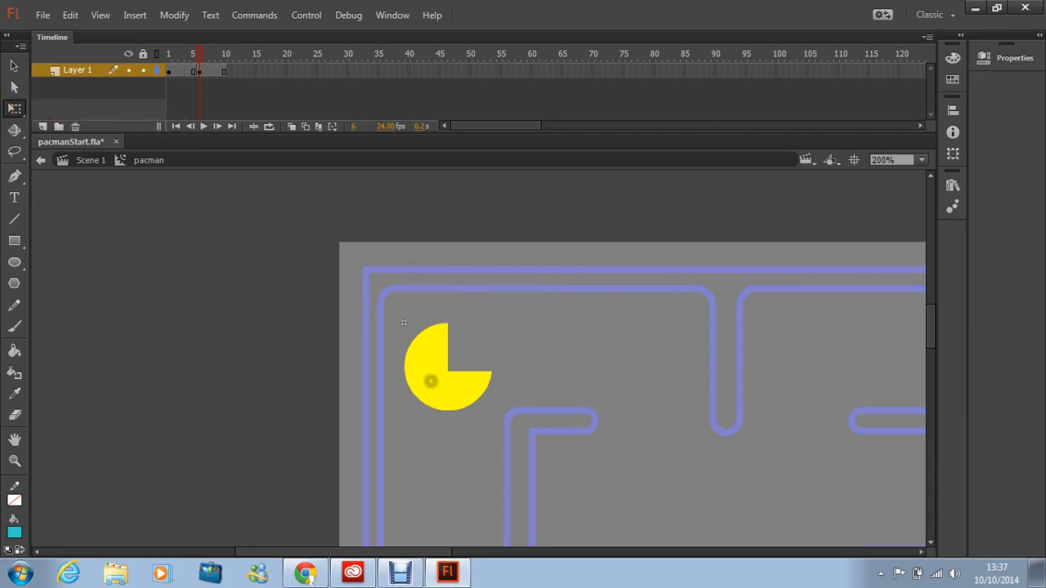
pyautogui.click(431, 381)
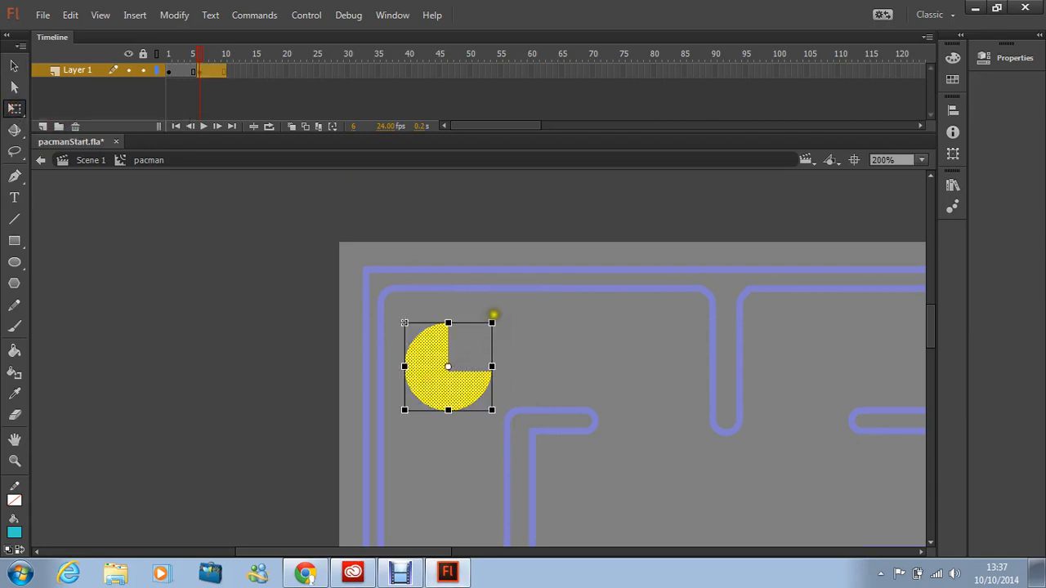
pyautogui.moveTo(495, 315); pyautogui.dragTo(511, 350)
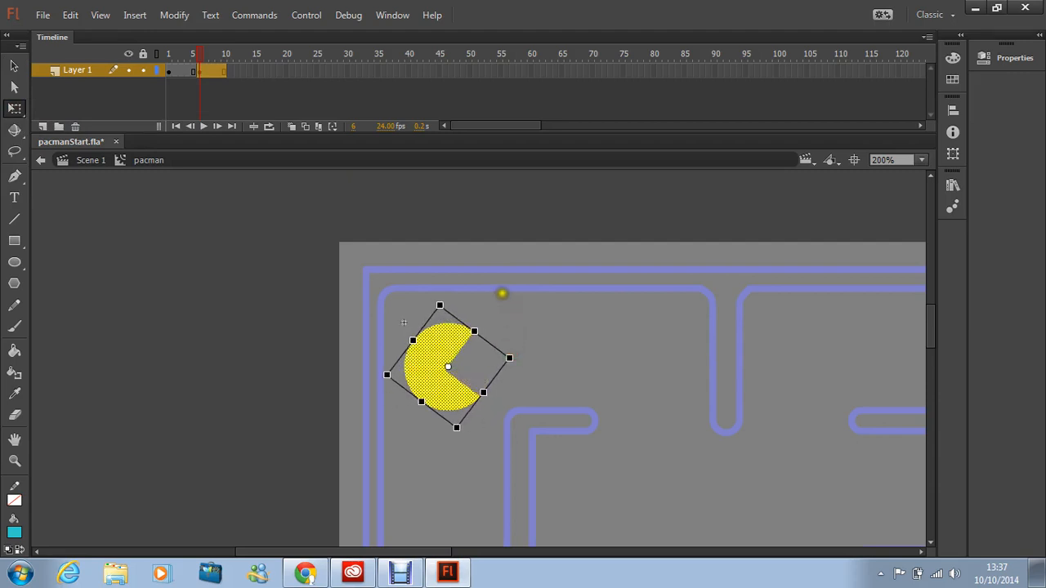
pyautogui.click(228, 229)
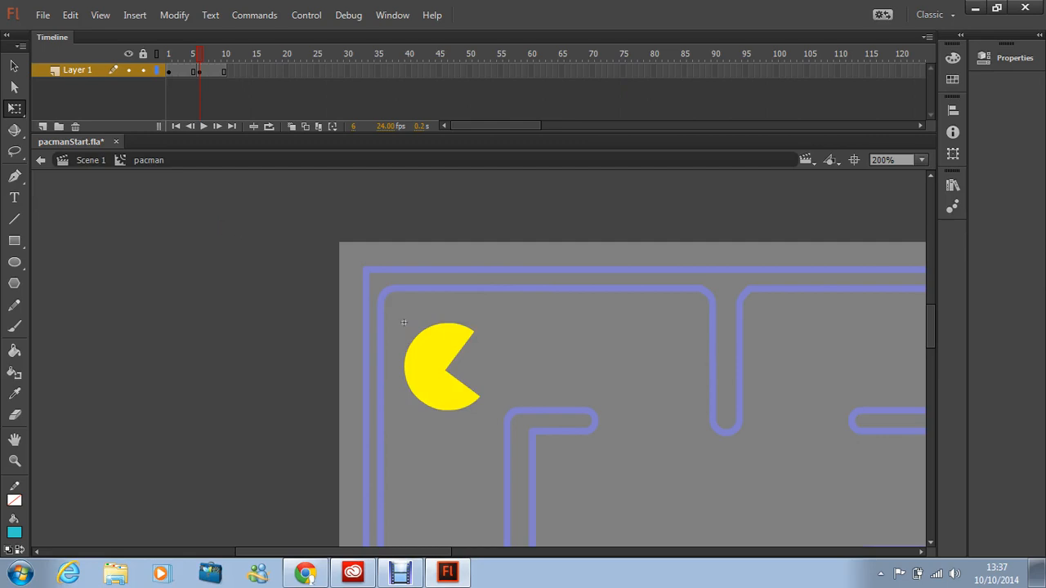
# Check the closed mouth at frame 1 and test the movie to review the chomping animation, closing the preview when done.
pyautogui.moveTo(197, 50)
pyautogui.mouseDown()
pyautogui.moveTo(175, 49)
pyautogui.moveTo(213, 53)
pyautogui.moveTo(161, 51)
pyautogui.mouseUp()
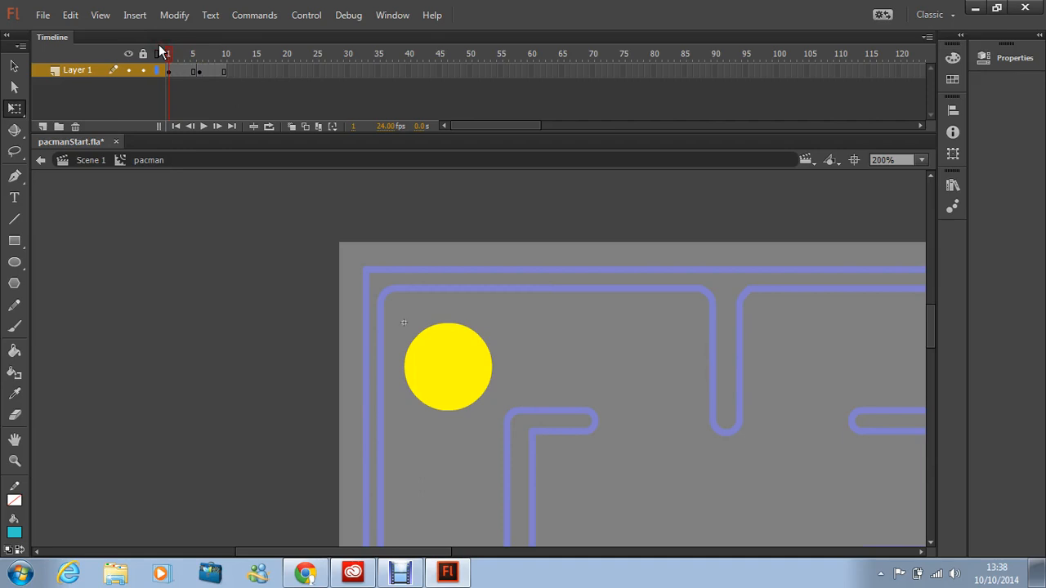
pyautogui.hotkey('ctrl', 'Return')
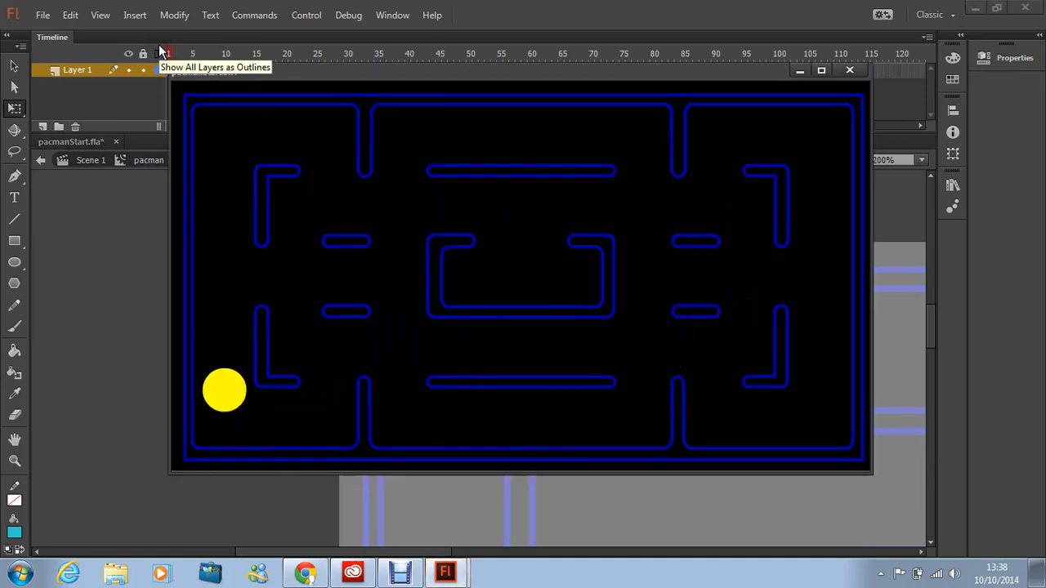
pyautogui.click(850, 72)
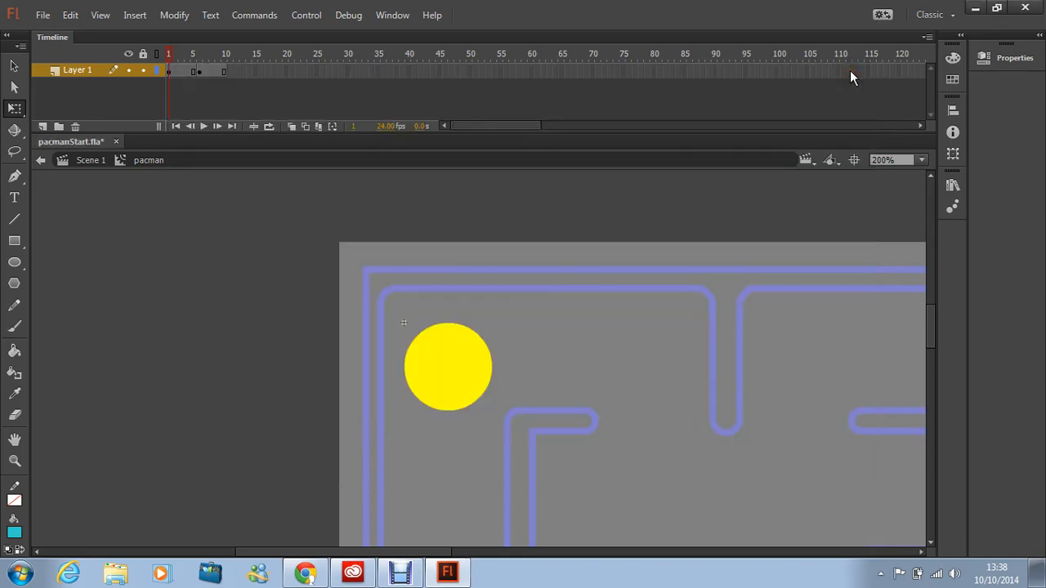
# Return to Scene 1, reopen the pacman symbol for editing, and add a new layer above Layer 1.
pyautogui.click(89, 160)
pyautogui.click(221, 230)
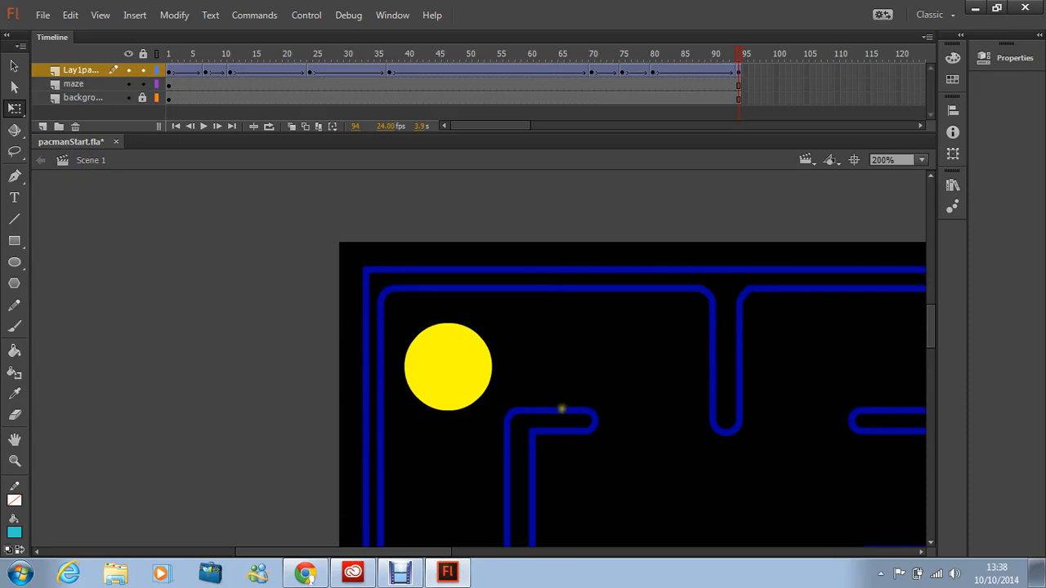
pyautogui.doubleClick(453, 362)
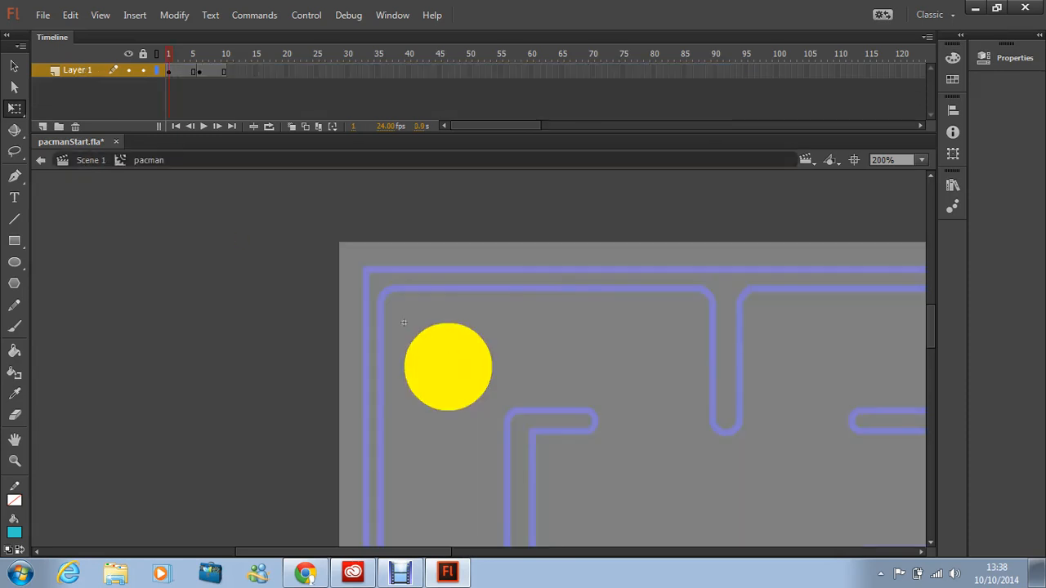
pyautogui.click(42, 127)
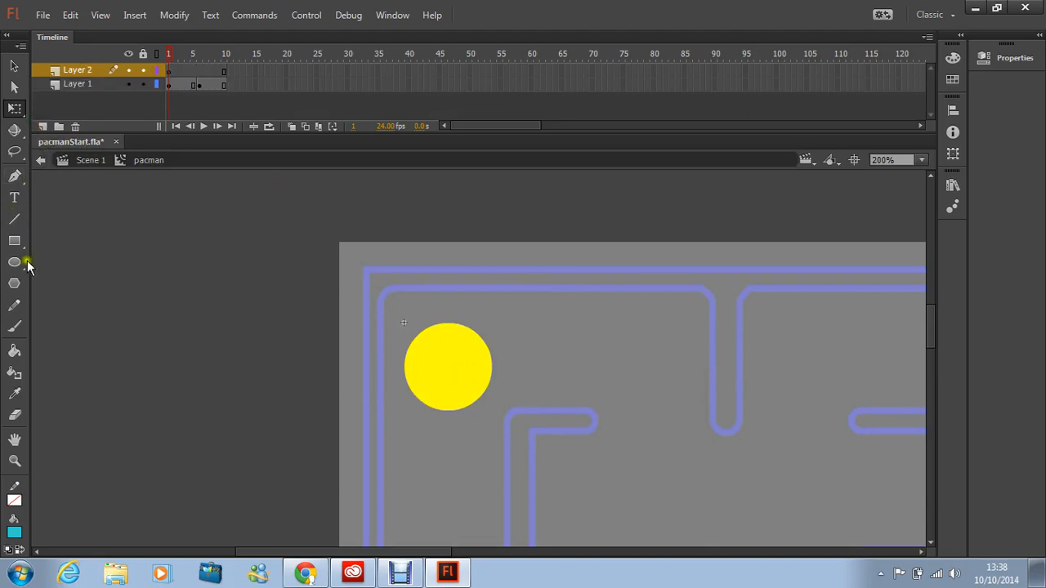
# Paint a cyan arrow pointing right above the pacman circle on Layer 2 with the Brush tool, and return to Scene 1.
pyautogui.click(15, 326)
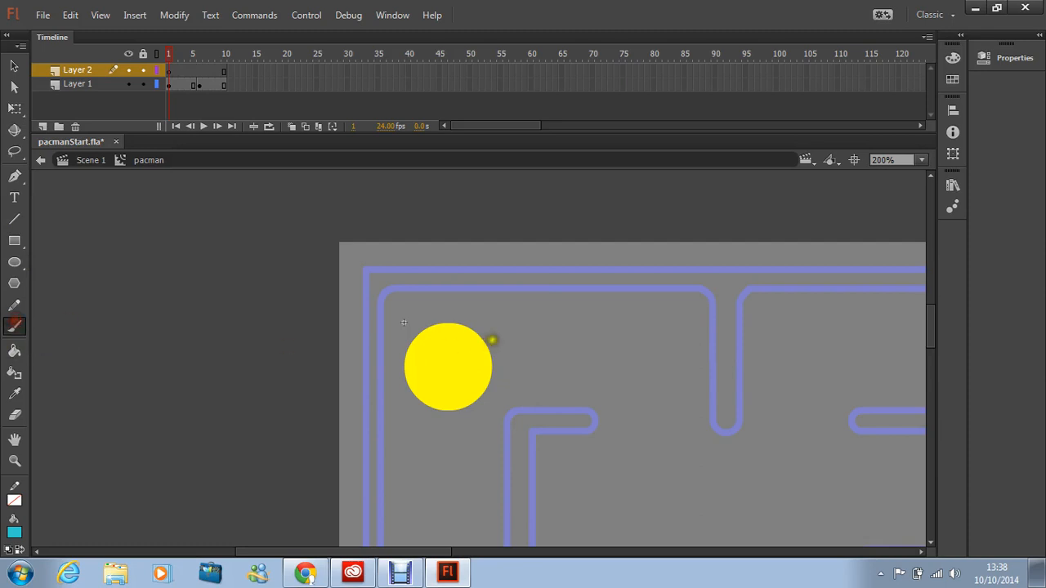
pyautogui.moveTo(416, 297)
pyautogui.mouseDown()
pyautogui.moveTo(493, 309)
pyautogui.moveTo(505, 303)
pyautogui.moveTo(498, 286)
pyautogui.moveTo(511, 306)
pyautogui.moveTo(492, 332)
pyautogui.mouseUp()
pyautogui.moveTo(173, 53)
pyautogui.mouseDown()
pyautogui.moveTo(234, 54)
pyautogui.moveTo(168, 51)
pyautogui.mouseUp()
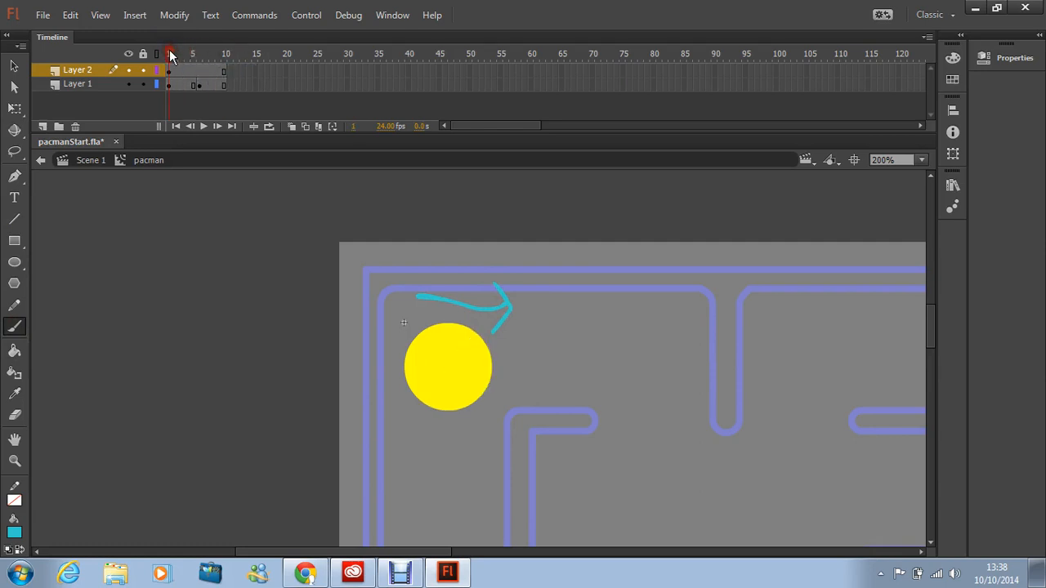
pyautogui.click(93, 160)
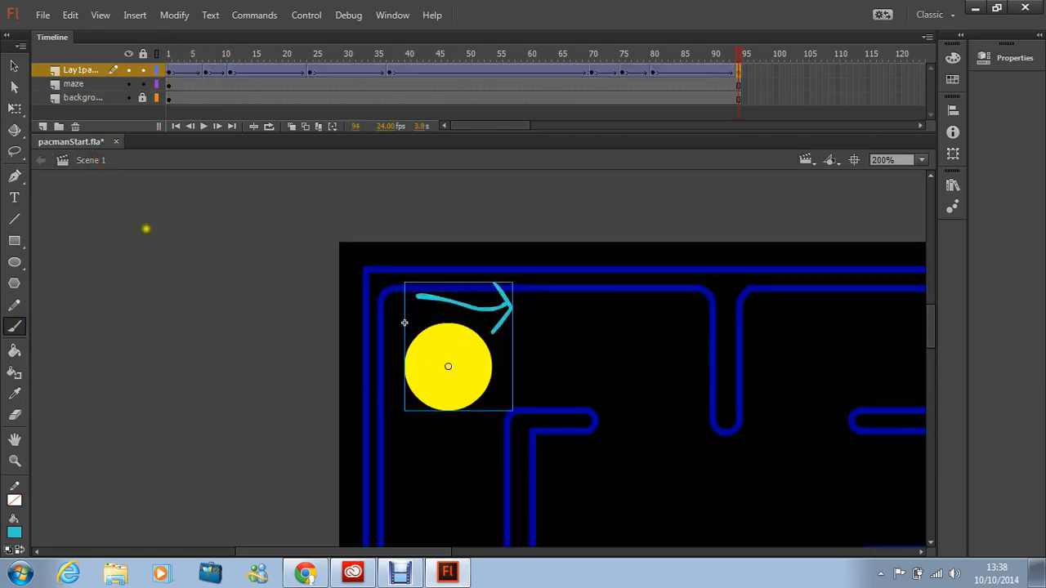
pyautogui.click(14, 66)
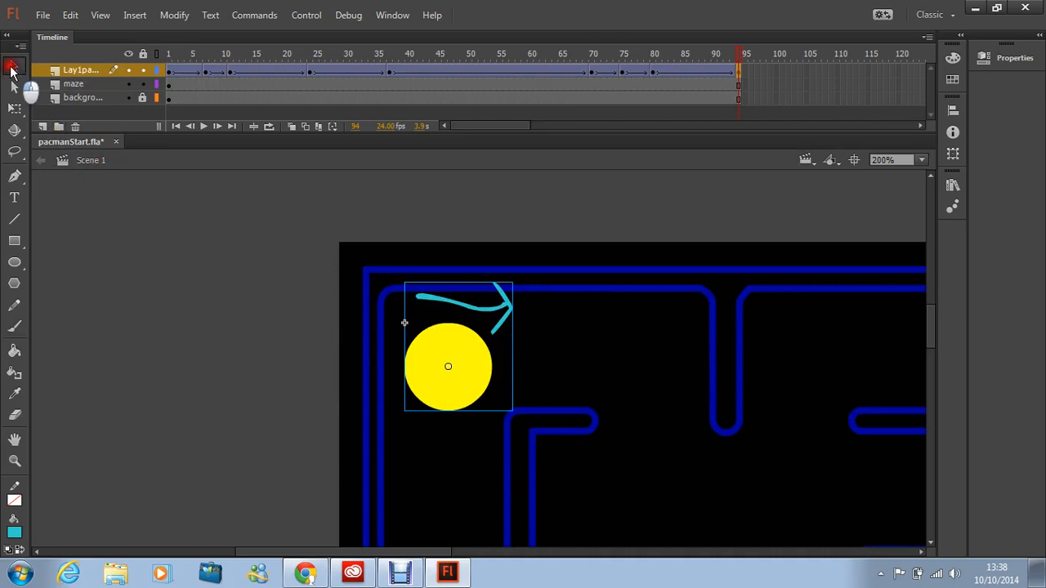
pyautogui.click(224, 304)
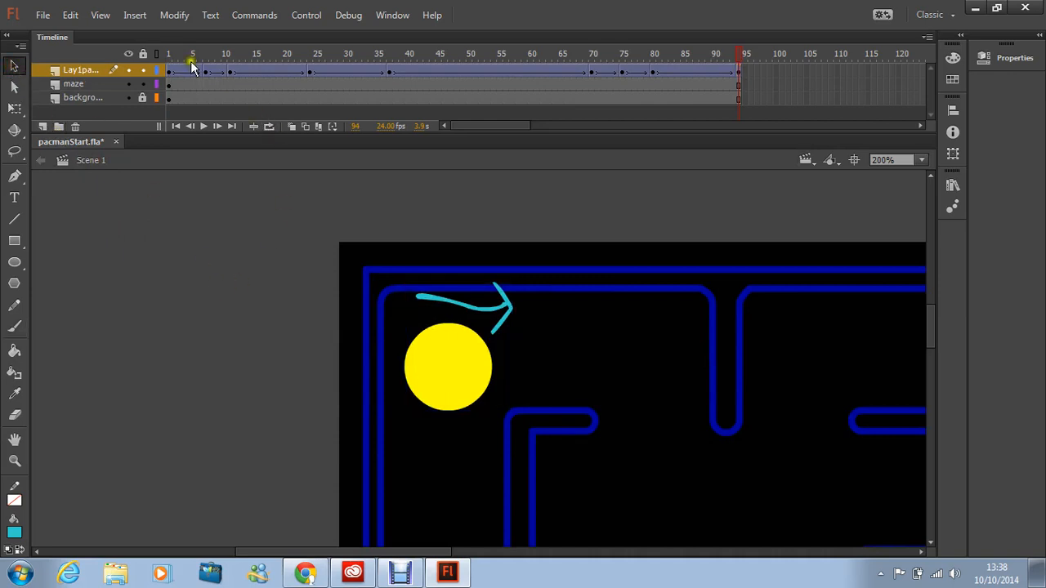
# Check which way the arrow points on the main timeline at keyframes 1, 7 and 11.
pyautogui.click(168, 50)
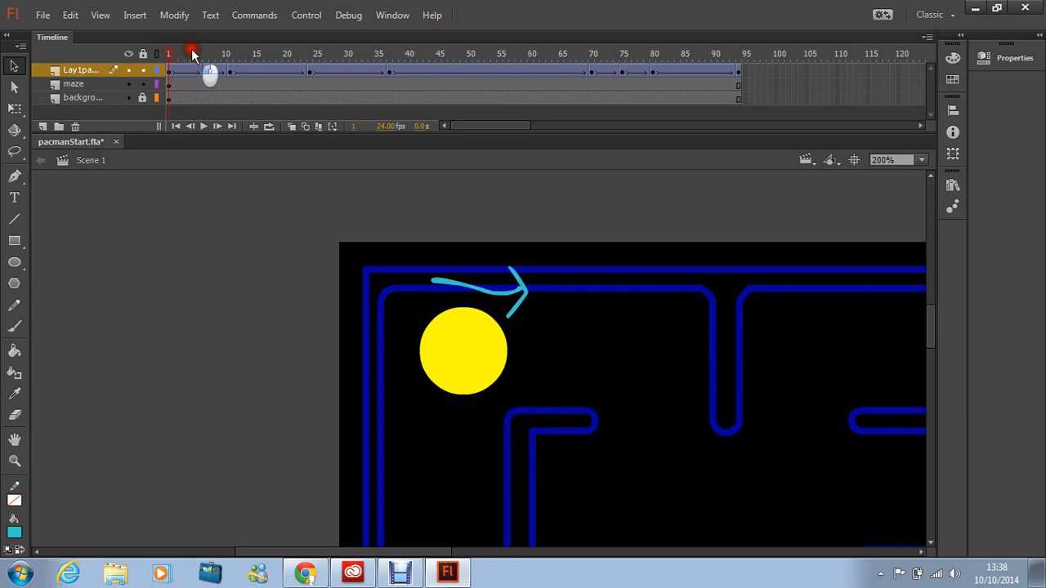
pyautogui.click(208, 55)
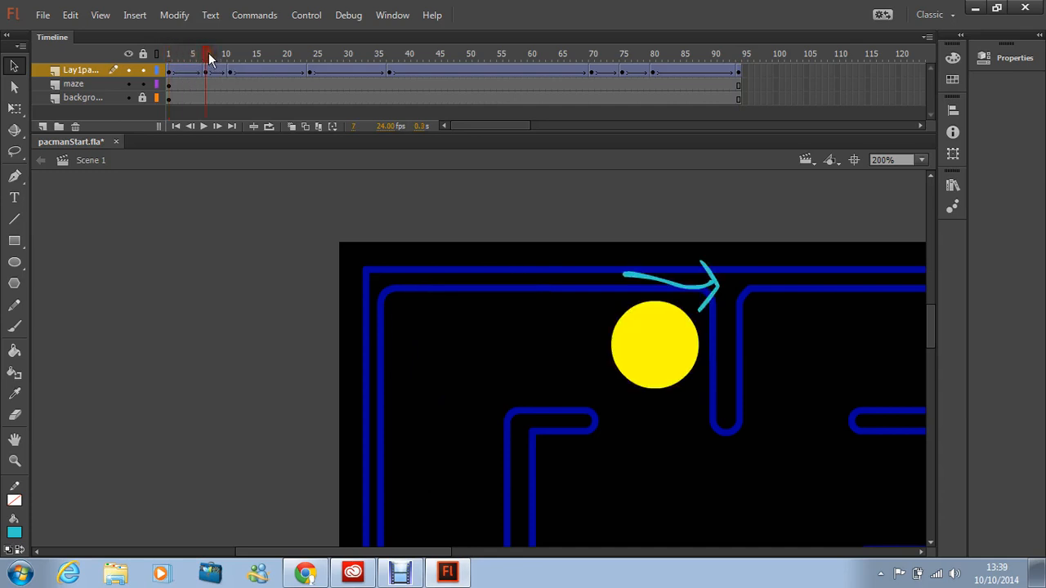
pyautogui.click(230, 55)
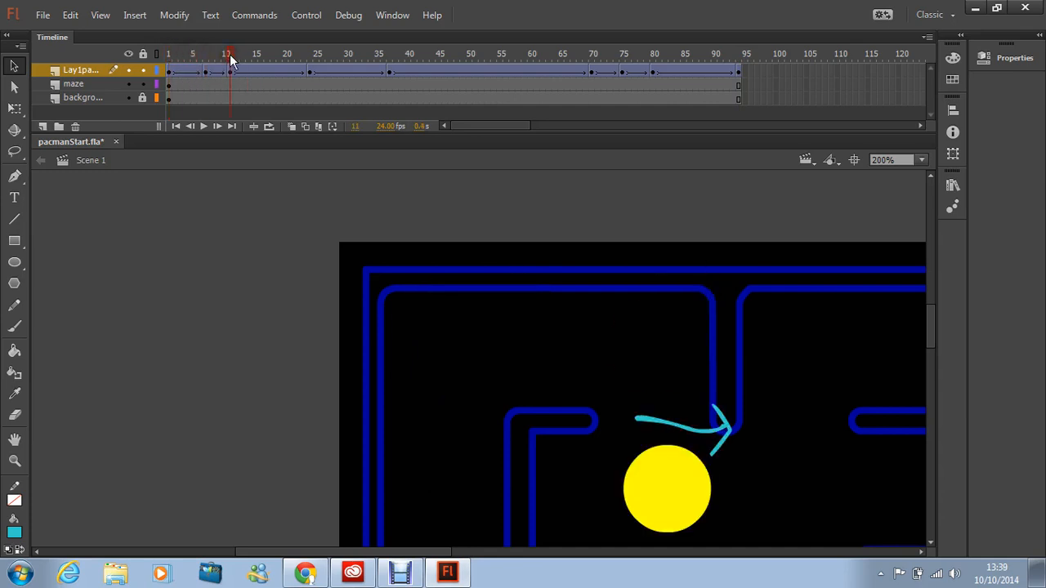
# Lengthen the pacman tween after the frame 7 keyframe by inserting two frames across all layers and one more at frame 8 on the pacman layer.
pyautogui.click(207, 55)
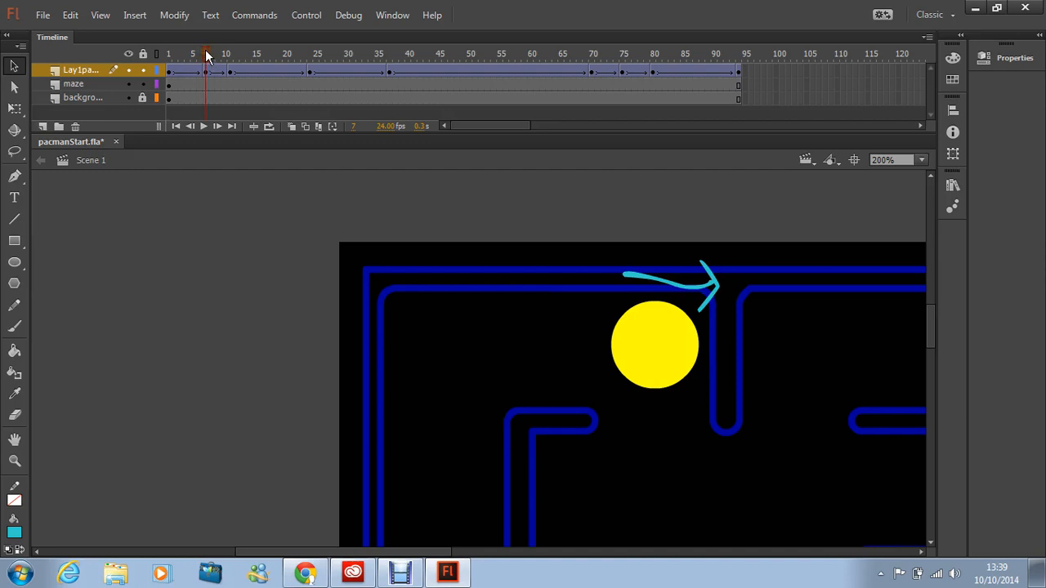
pyautogui.press('F5')
pyautogui.press('F5')
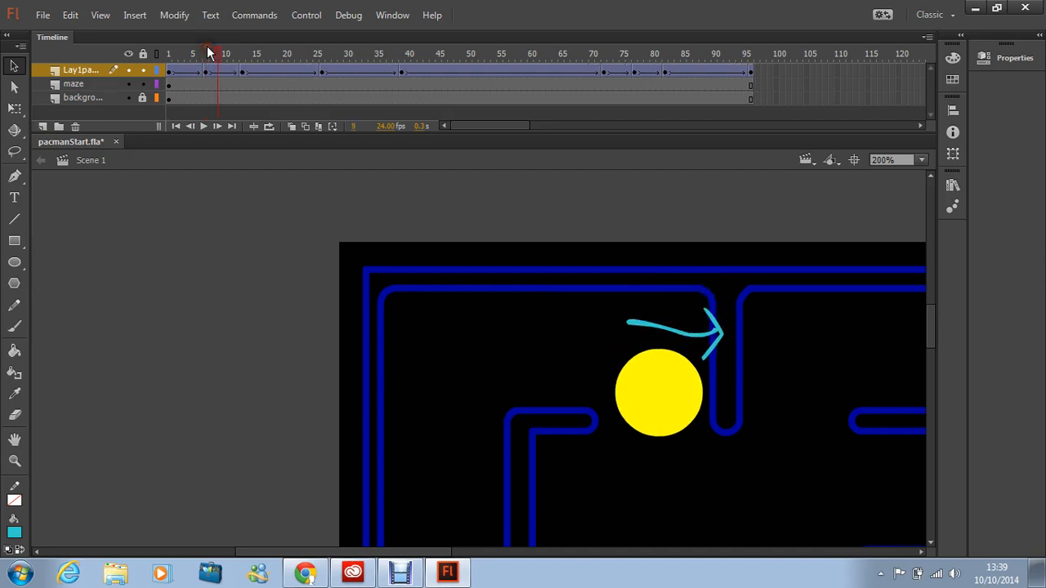
pyautogui.click(209, 65)
pyautogui.click(213, 65)
pyautogui.click(205, 70)
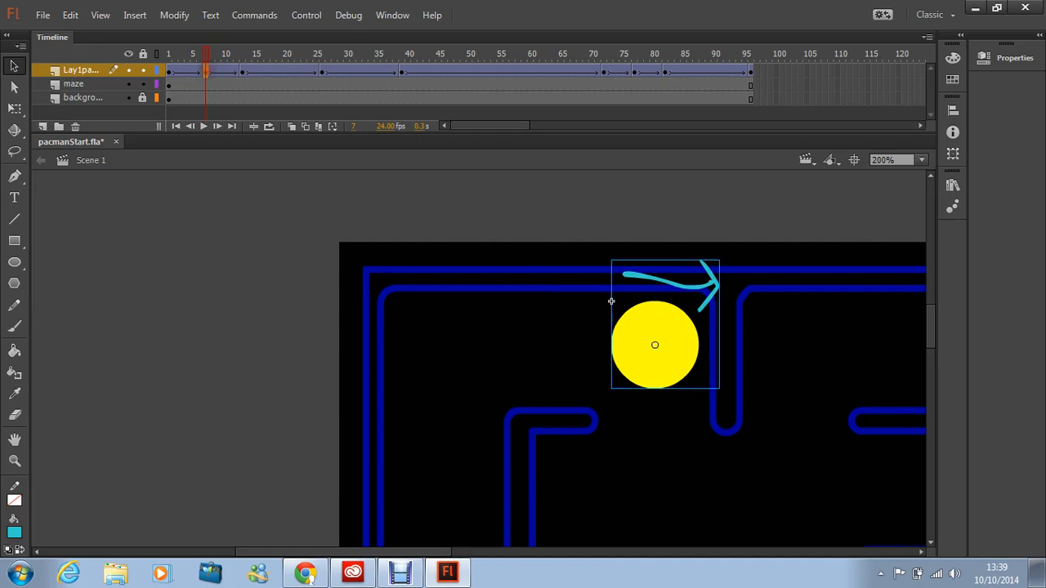
pyautogui.click(210, 70)
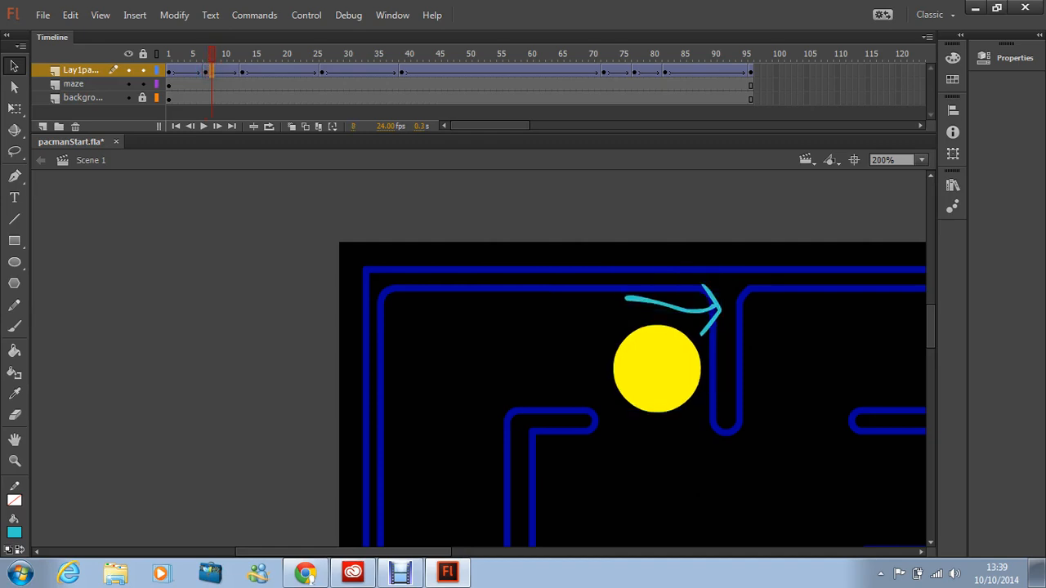
pyautogui.press('F5')
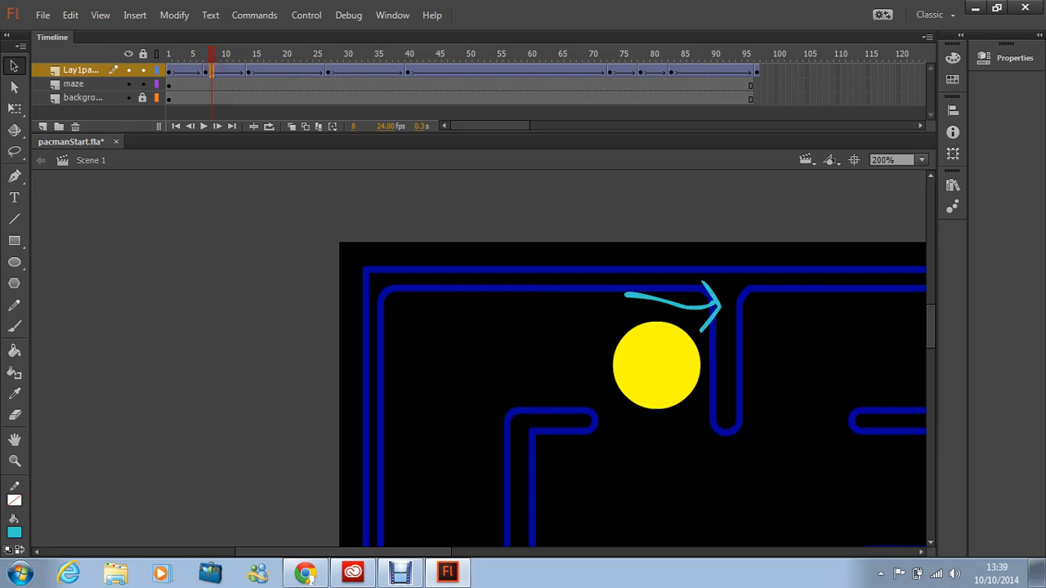
# Insert a keyframe at frame 8 on the pacman layer and rotate the pacman clockwise with Free Transform so its arrow points down.
pyautogui.click(133, 14)
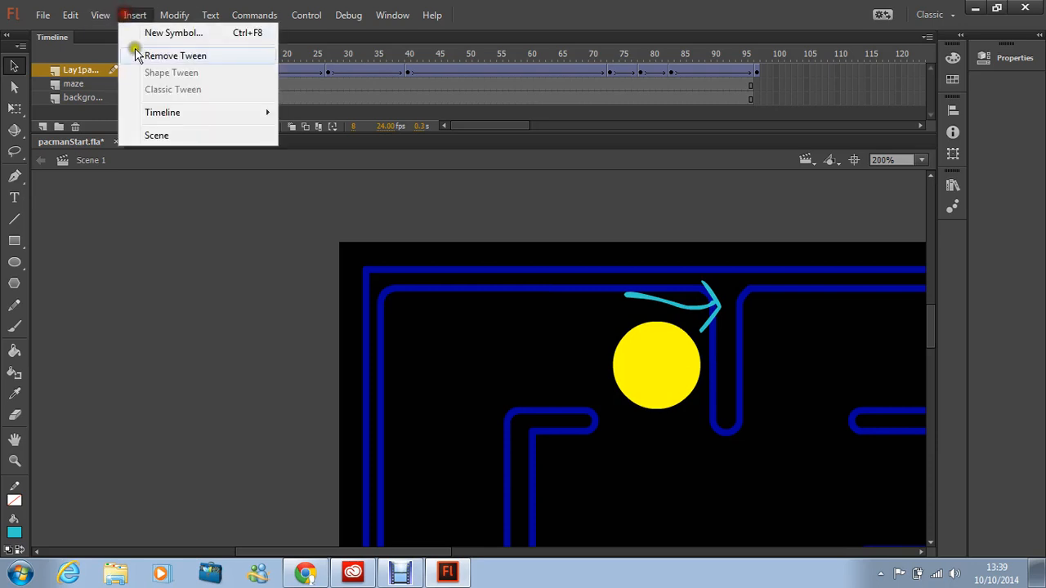
pyautogui.moveTo(147, 110)
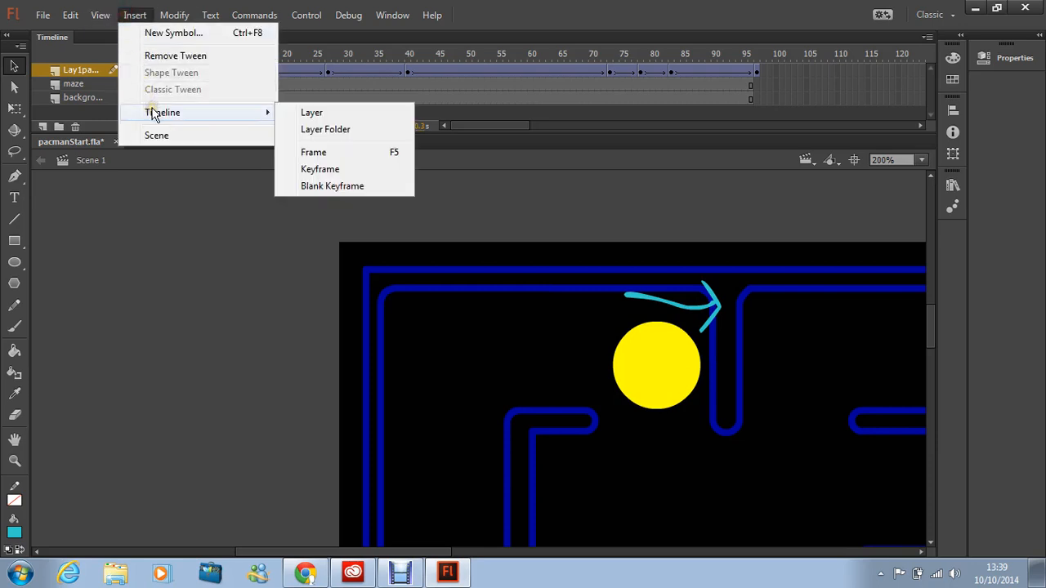
pyautogui.click(311, 172)
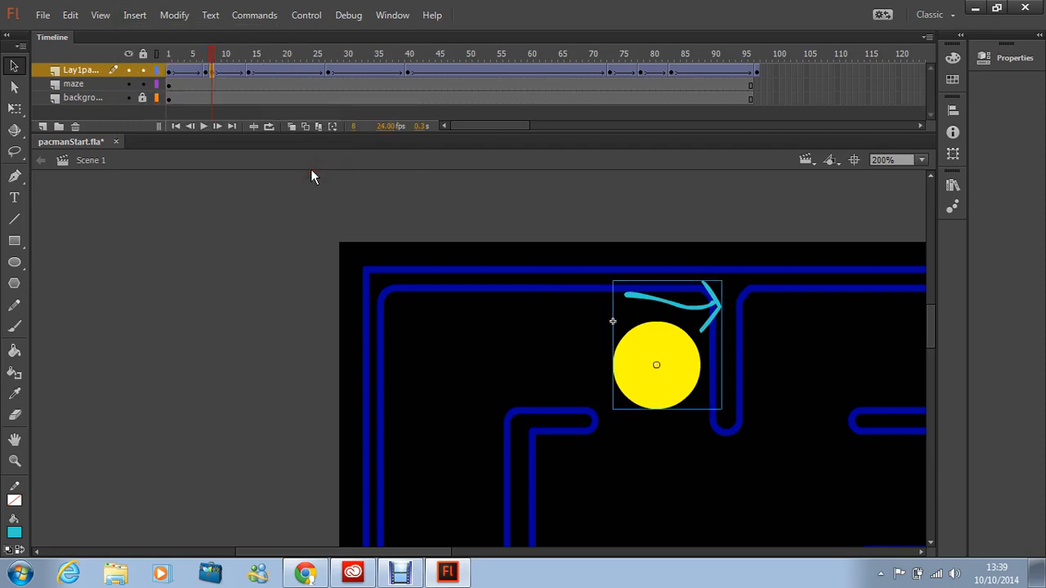
pyautogui.click(14, 108)
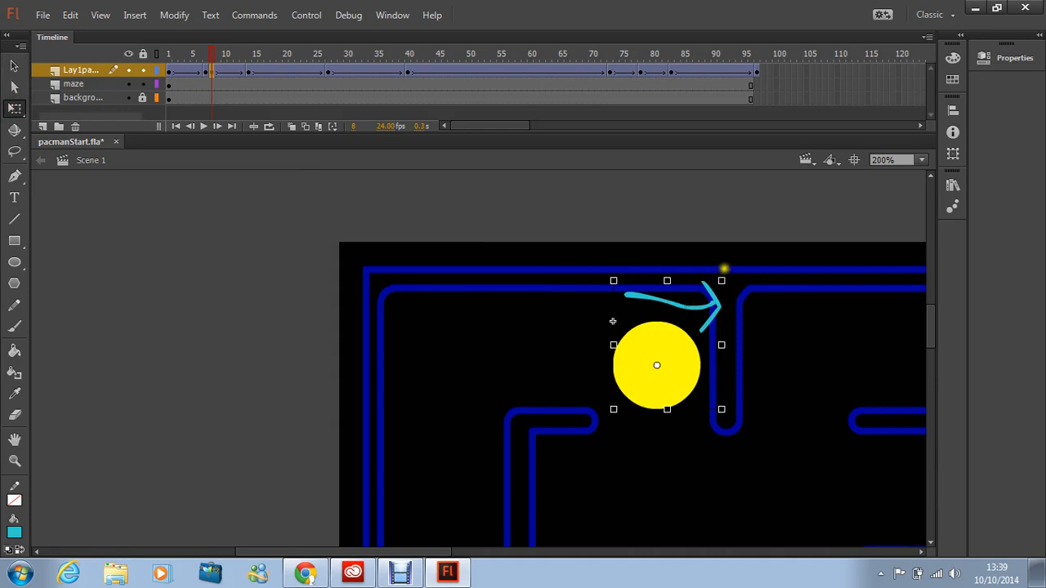
pyautogui.moveTo(724, 267); pyautogui.dragTo(737, 409)
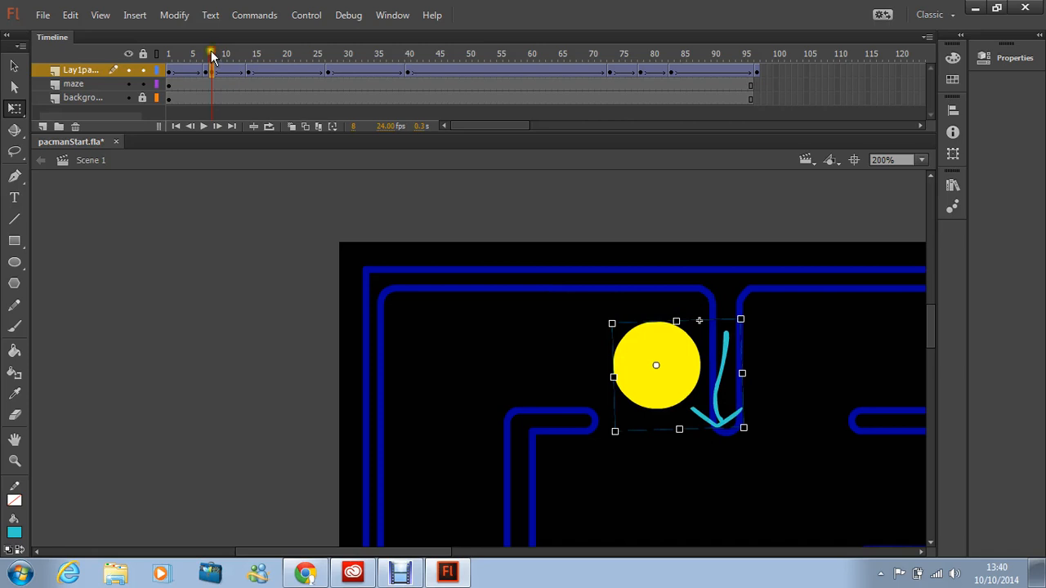
# Insert a keyframe at frame 13 on the pacman layer and rotate the pacman clockwise so its arrow points down there too.
pyautogui.moveTo(211, 54); pyautogui.dragTo(244, 65)
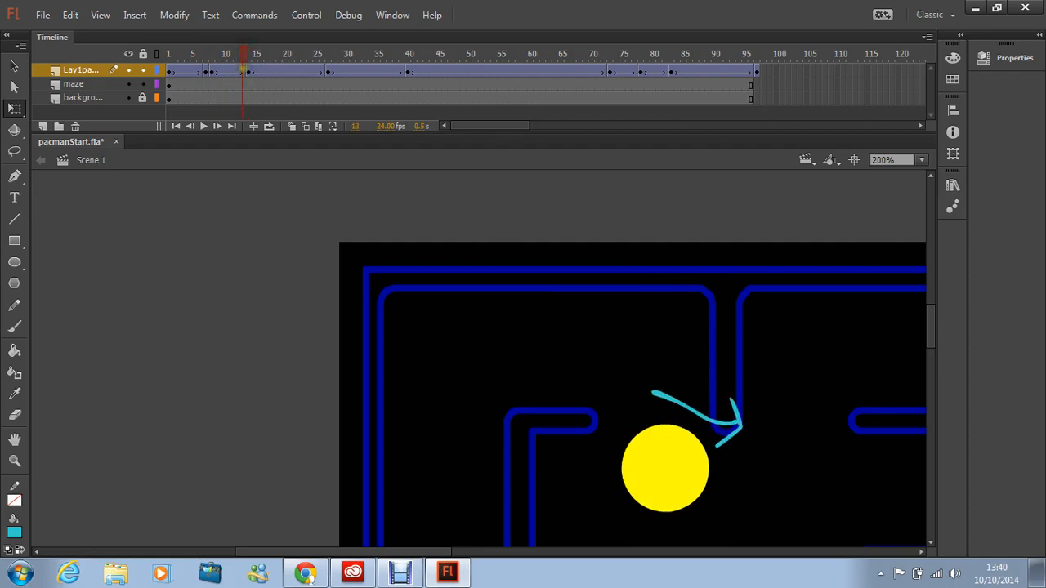
pyautogui.click(242, 71)
pyautogui.click(135, 14)
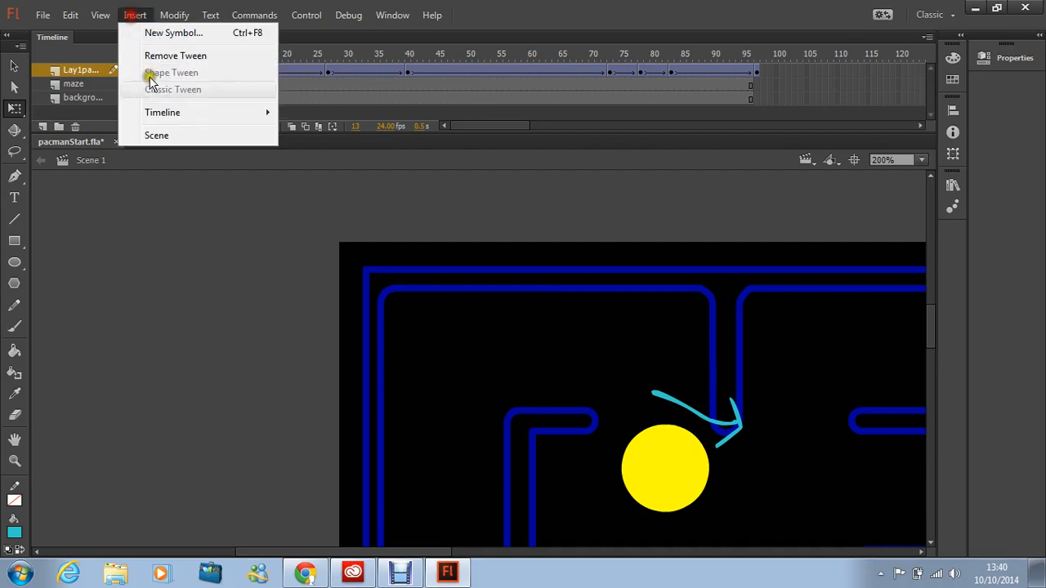
pyautogui.moveTo(166, 118)
pyautogui.click(320, 169)
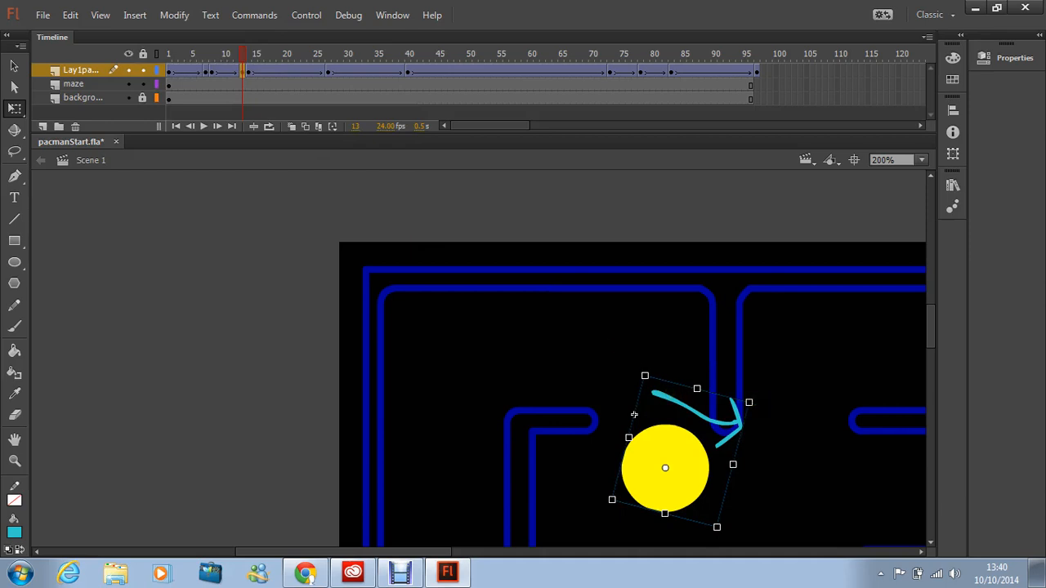
pyautogui.moveTo(750, 401); pyautogui.dragTo(759, 528)
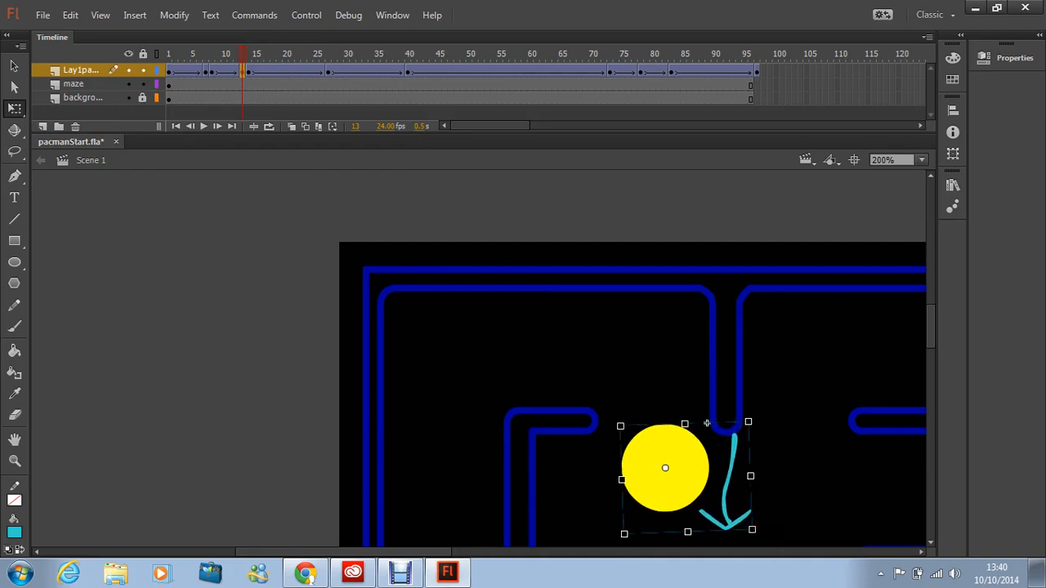
# Review the pacman's direction from frame 12 to 17 and at keyframes 27 and 40 against the whole maze.
pyautogui.click(238, 54)
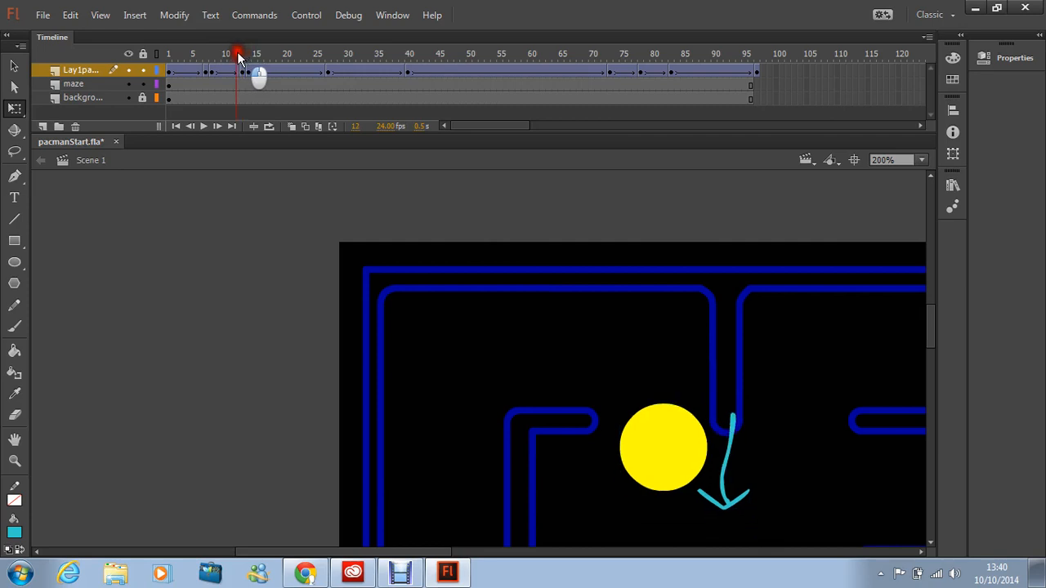
pyautogui.moveTo(237, 51); pyautogui.dragTo(269, 61)
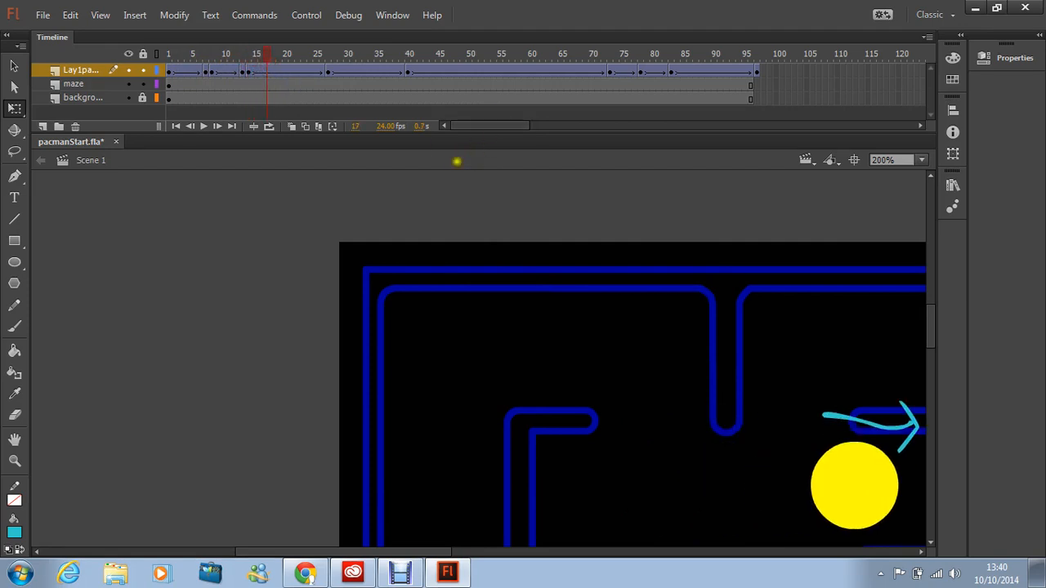
pyautogui.click(14, 440)
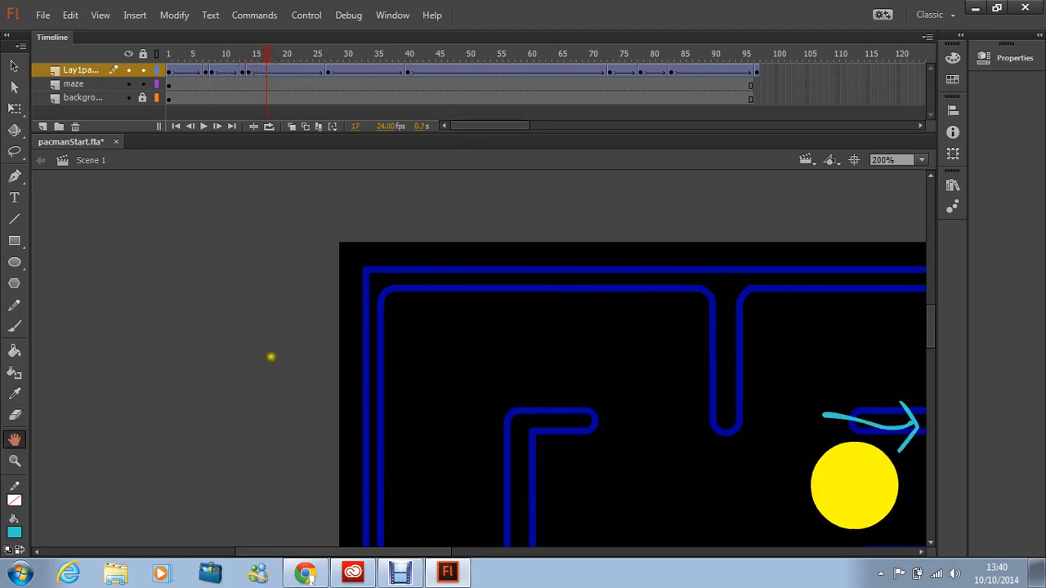
pyautogui.moveTo(271, 357); pyautogui.dragTo(16, 304)
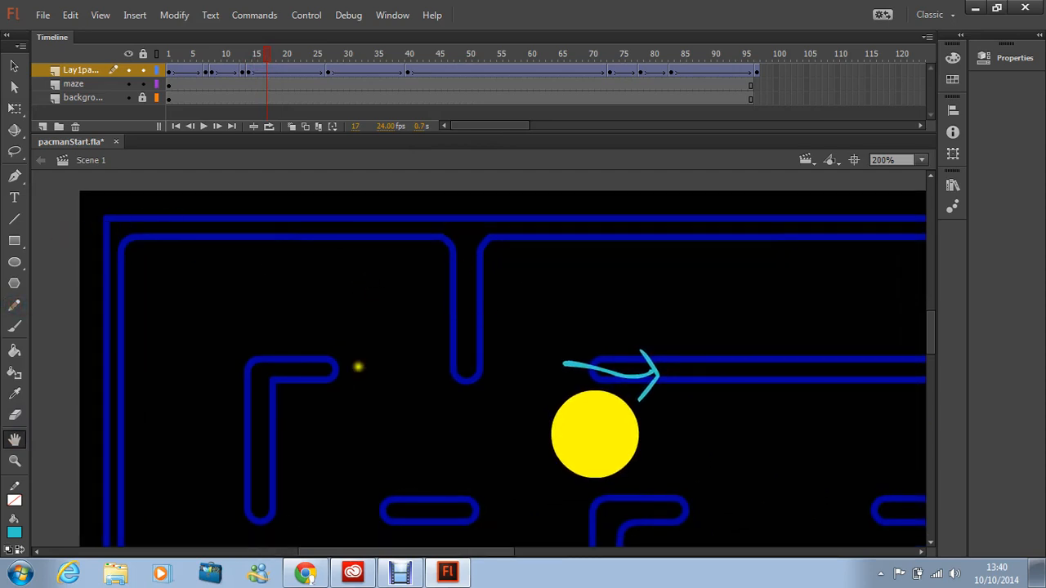
pyautogui.click(14, 461)
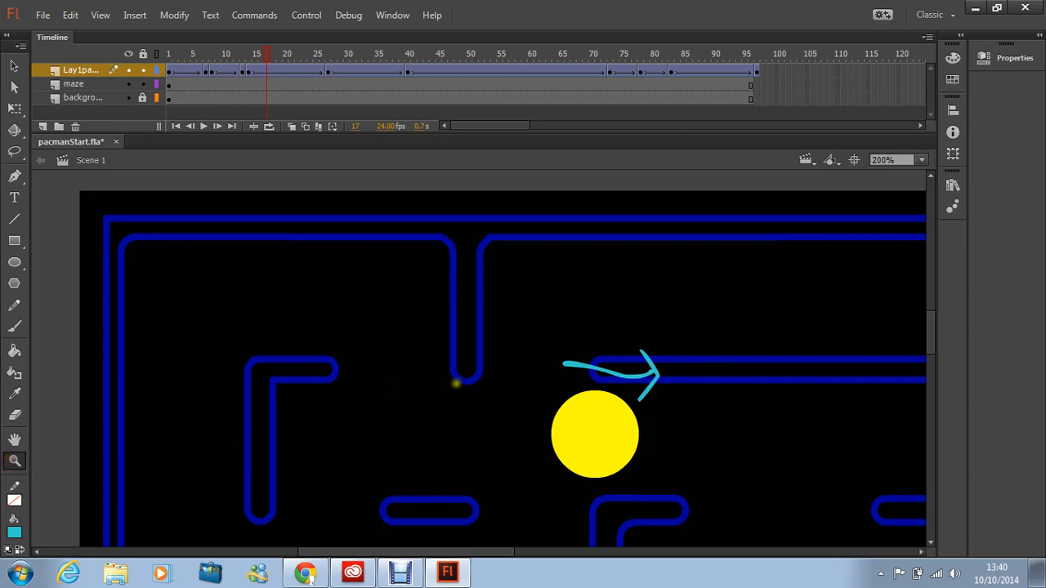
pyautogui.keyDown('alt'); pyautogui.click(456, 382); pyautogui.keyUp('alt')
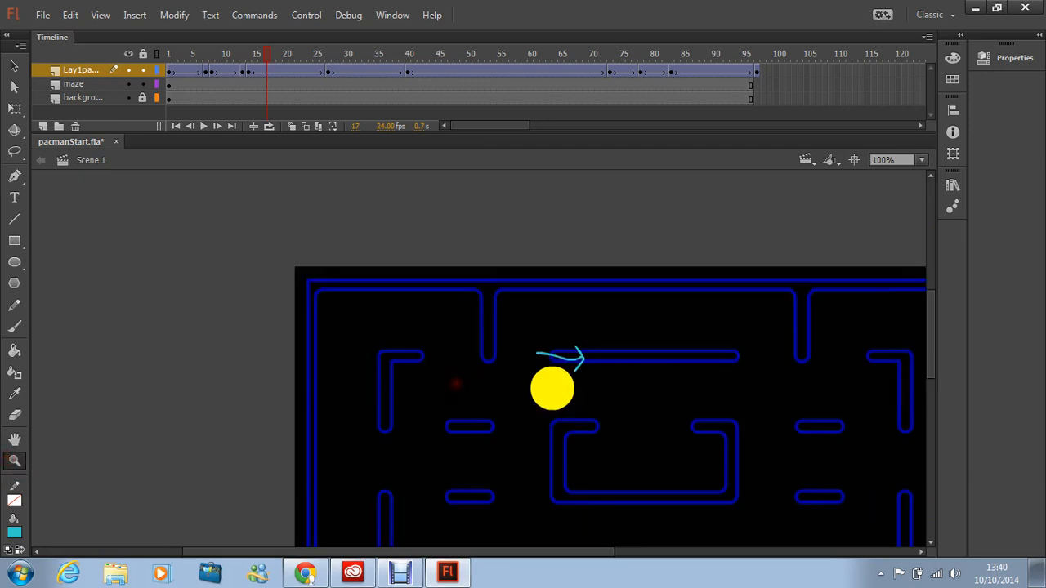
pyautogui.keyDown('alt'); pyautogui.click(456, 382); pyautogui.keyUp('alt')
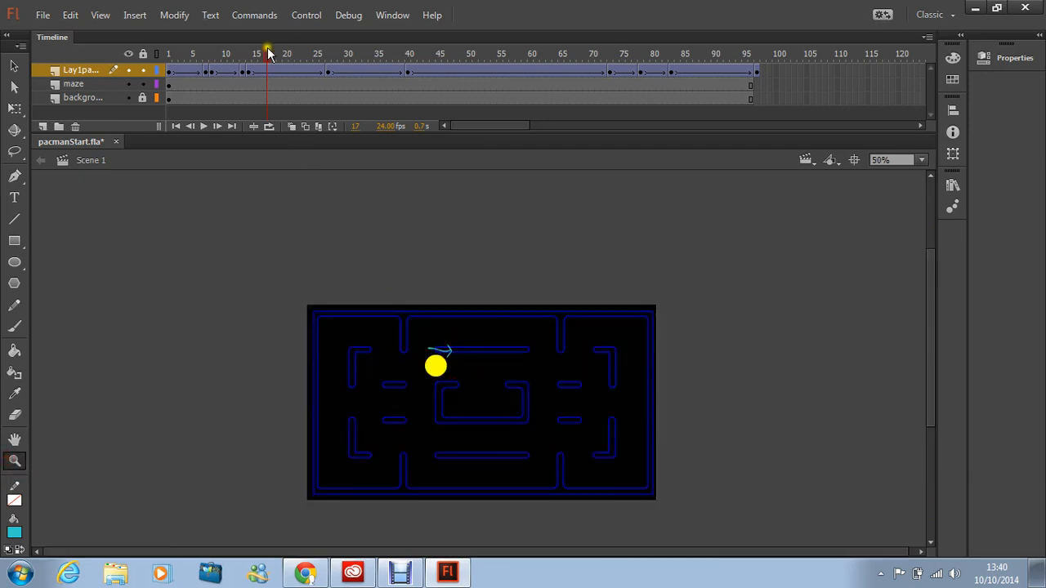
pyautogui.click(328, 68)
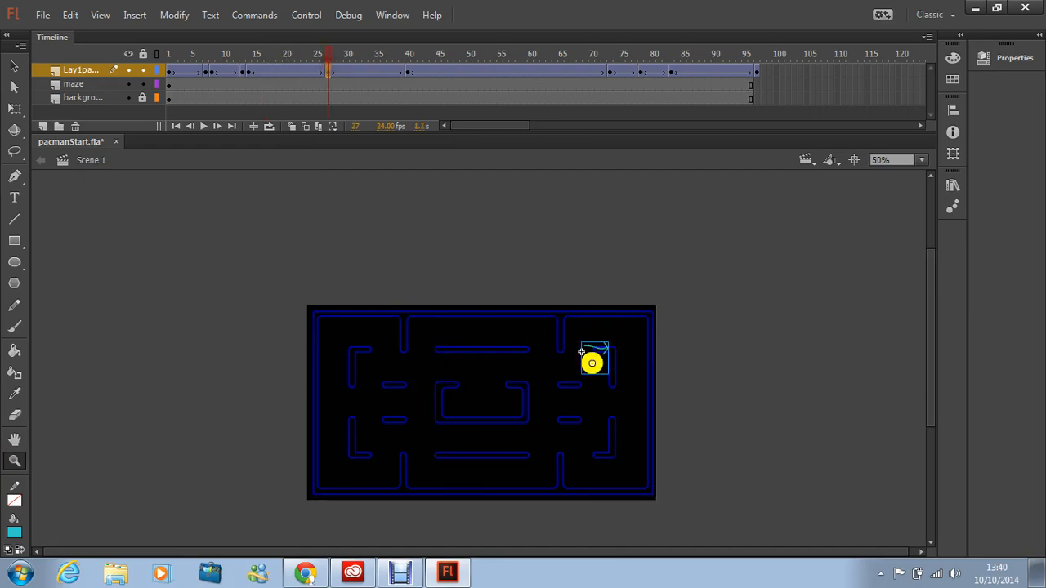
pyautogui.click(408, 71)
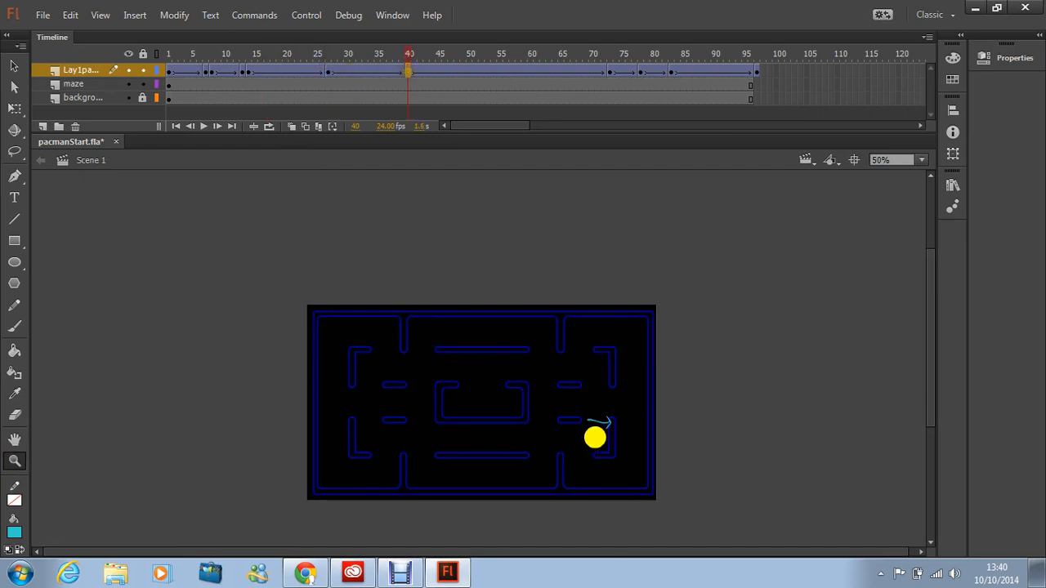
# Insert a keyframe at frame 28 on the pacman layer.
pyautogui.click(329, 70)
pyautogui.click(335, 70)
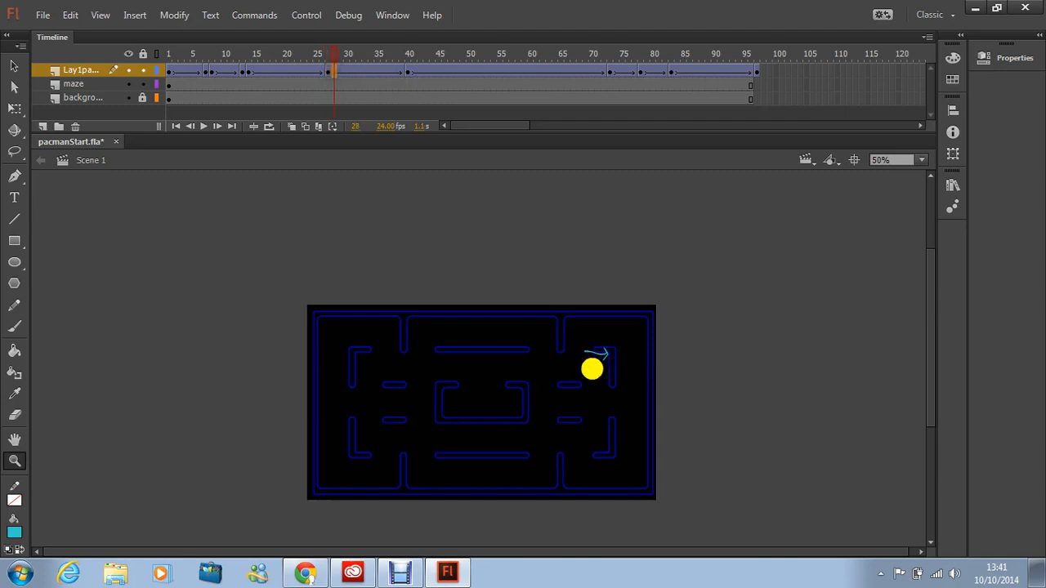
pyautogui.click(135, 14)
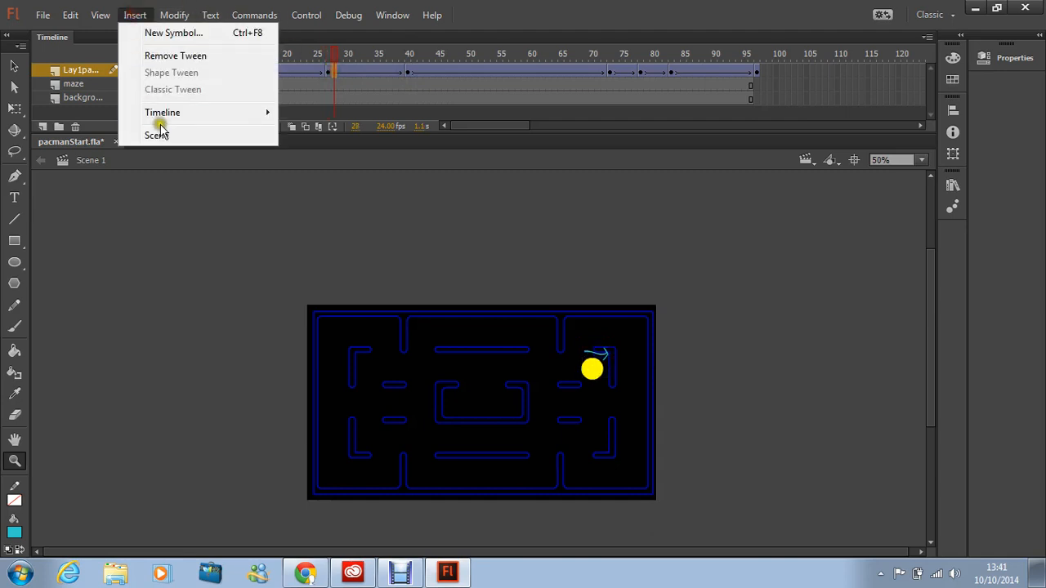
pyautogui.moveTo(171, 120)
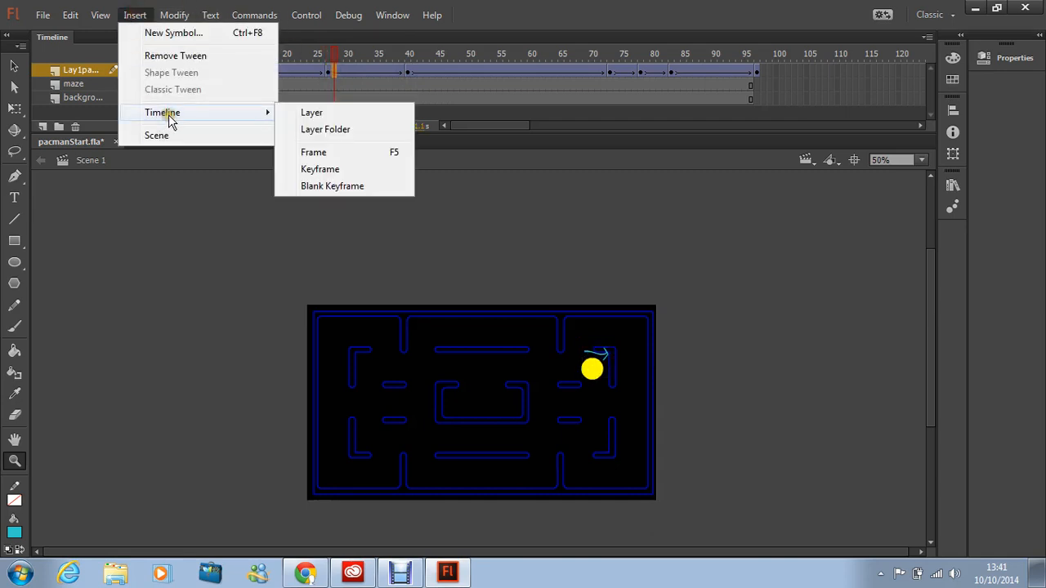
pyautogui.click(358, 170)
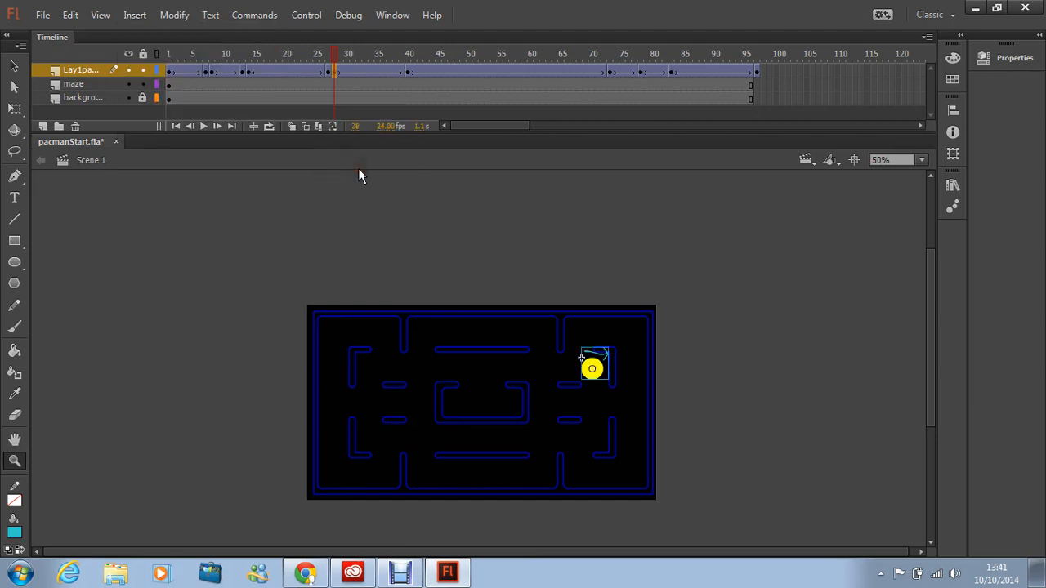
# Rotate the pacman at frame 28 clockwise with Free Transform so its arrow points down.
pyautogui.click(13, 108)
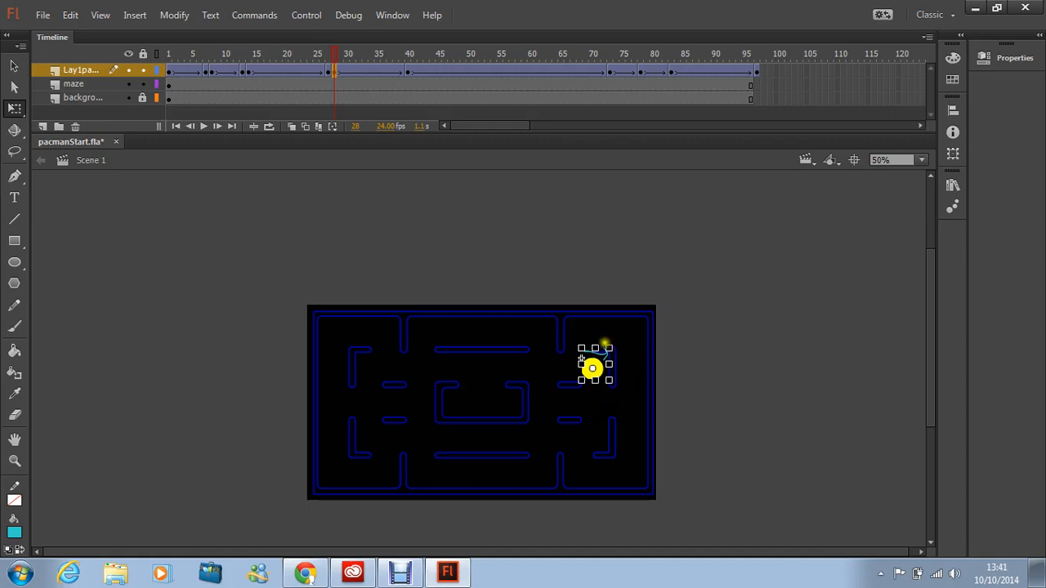
pyautogui.click(626, 372)
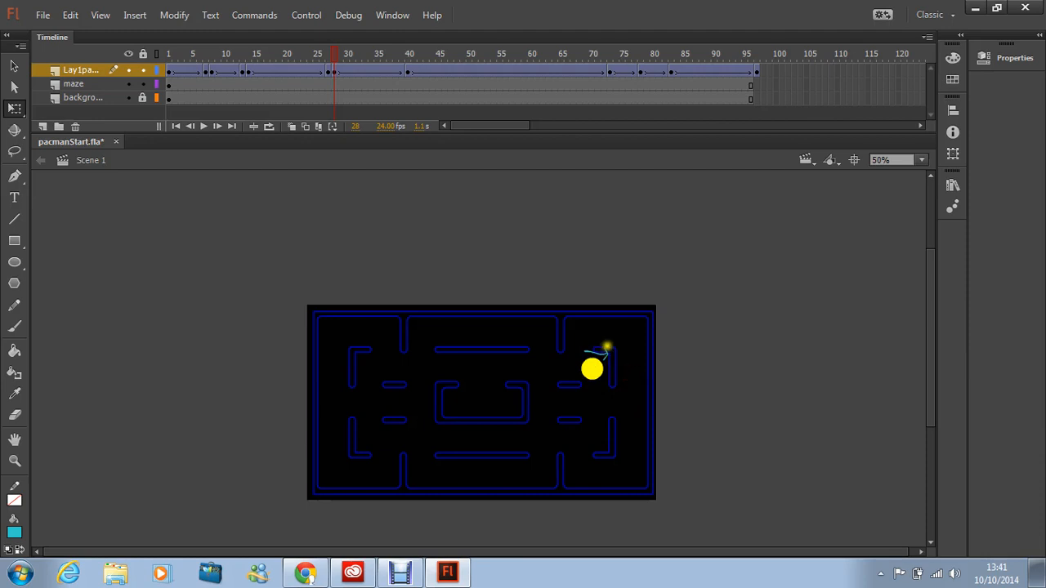
pyautogui.click(591, 369)
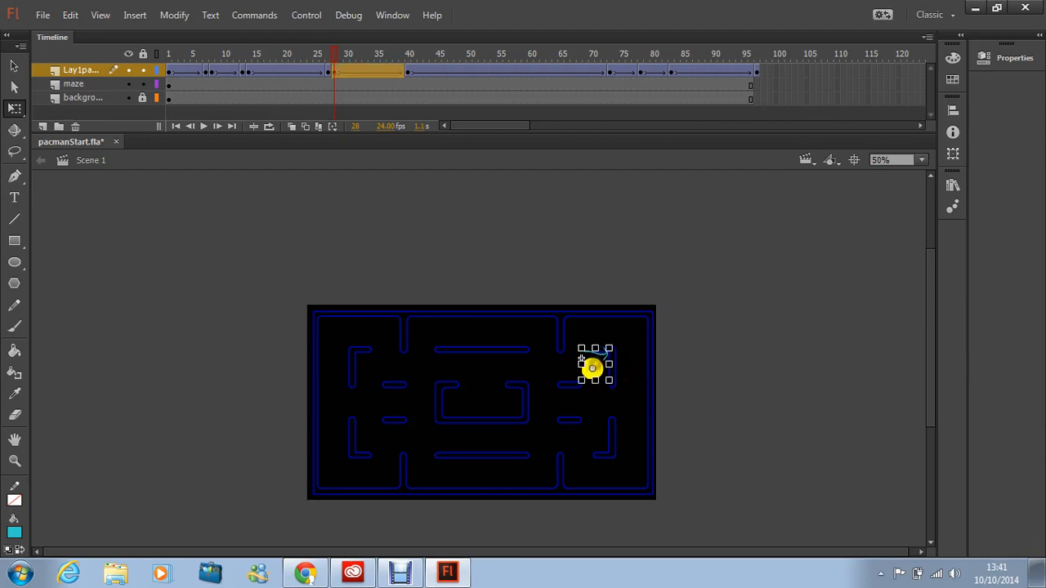
pyautogui.click(628, 378)
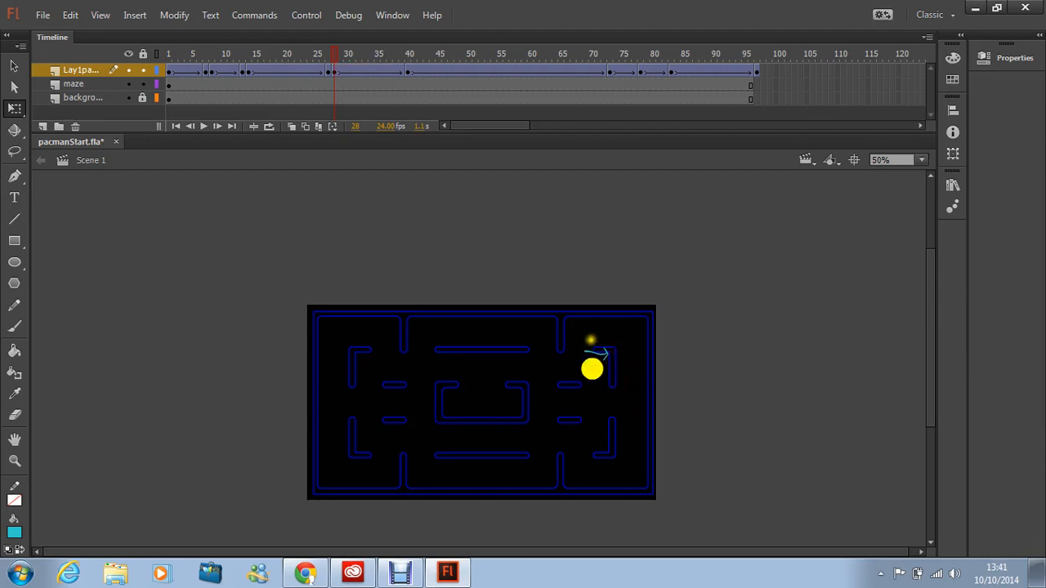
pyautogui.click(592, 369)
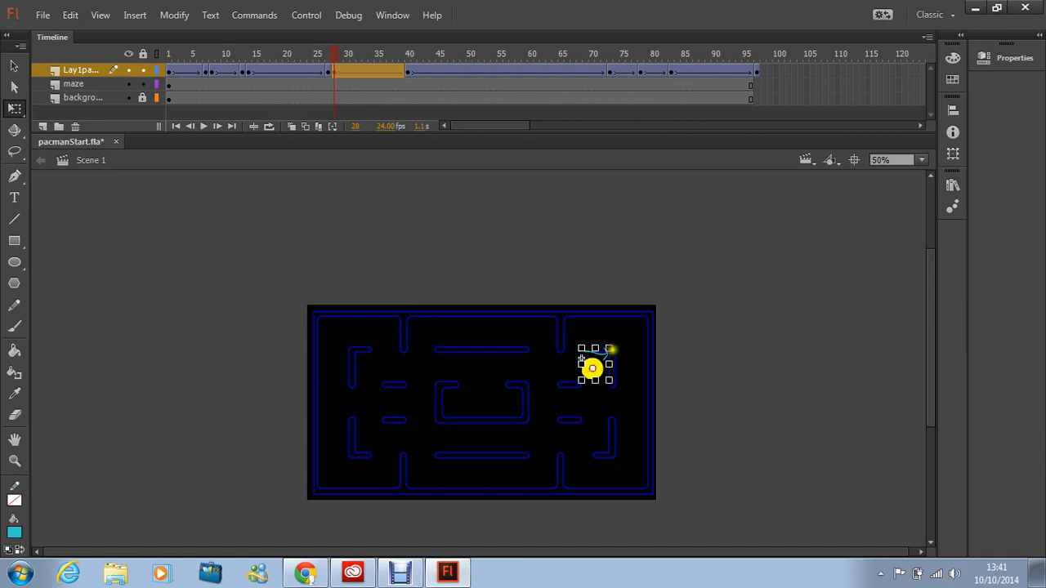
pyautogui.moveTo(611, 339); pyautogui.dragTo(621, 381)
# Insert a keyframe at frame 39 on the pacman layer and rotate the pacman clockwise so its arrow points down.
pyautogui.click(399, 71)
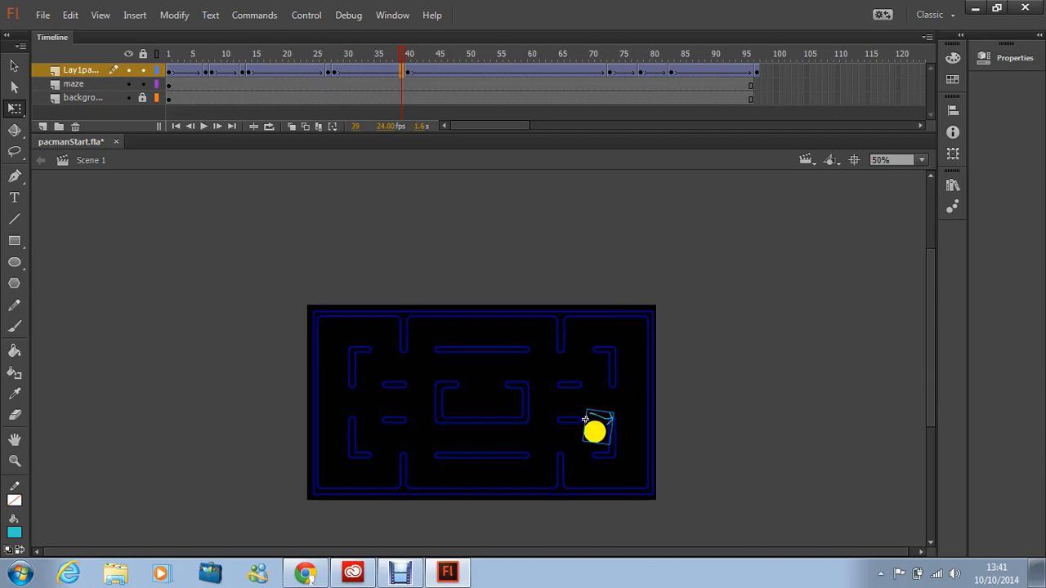
pyautogui.click(585, 419)
pyautogui.click(139, 16)
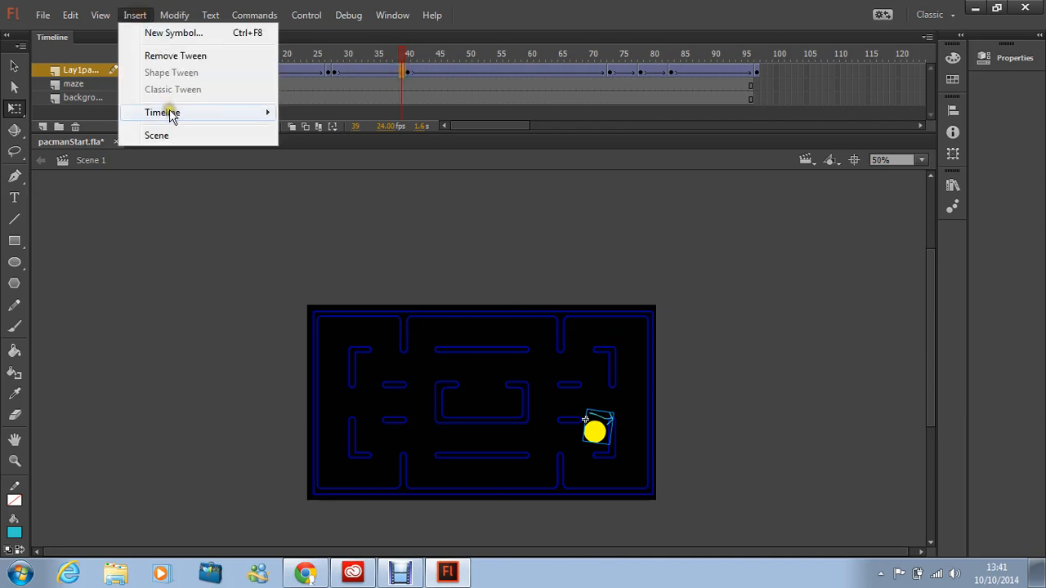
pyautogui.moveTo(169, 111)
pyautogui.click(372, 169)
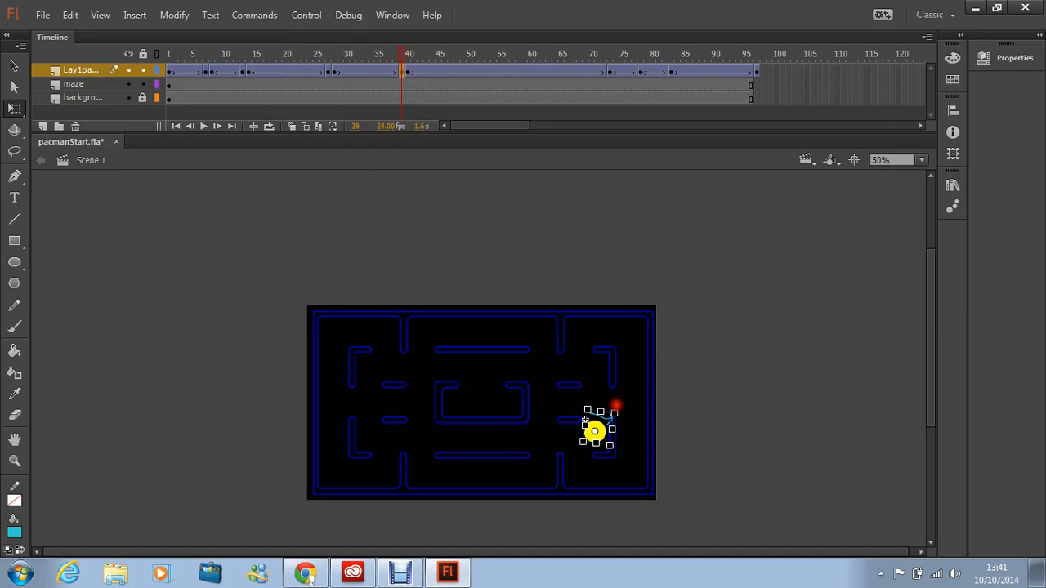
pyautogui.moveTo(615, 405); pyautogui.dragTo(615, 440)
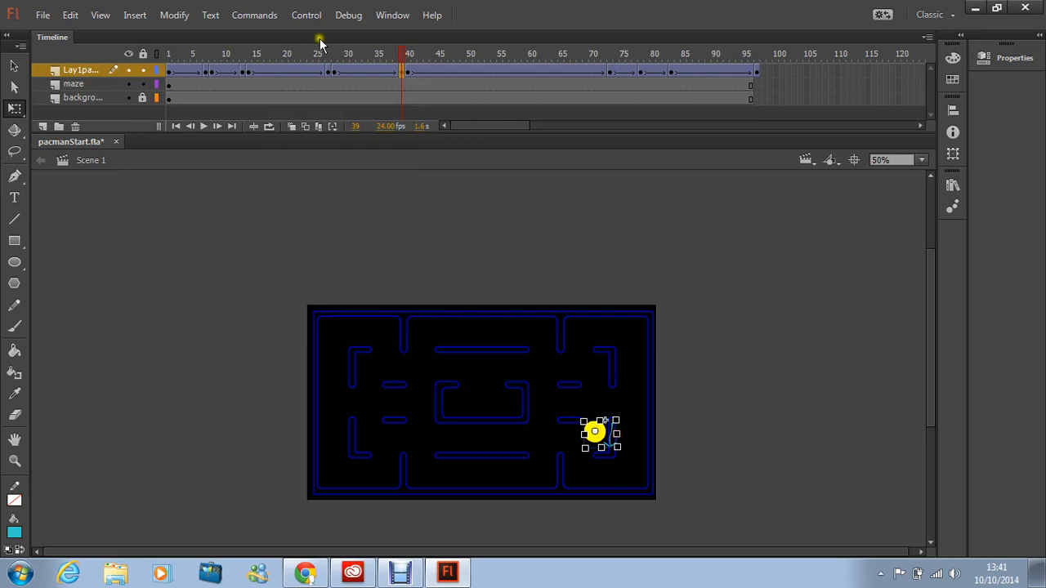
# Rotate the pacman half a turn at the frame 40 keyframe so its arrow points left.
pyautogui.moveTo(402, 54); pyautogui.dragTo(408, 56)
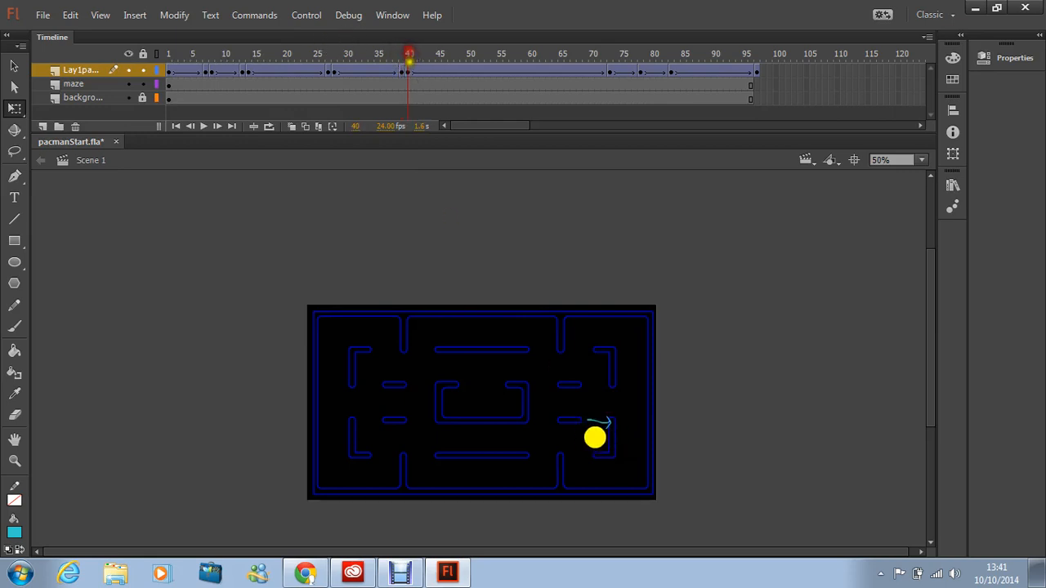
pyautogui.click(584, 426)
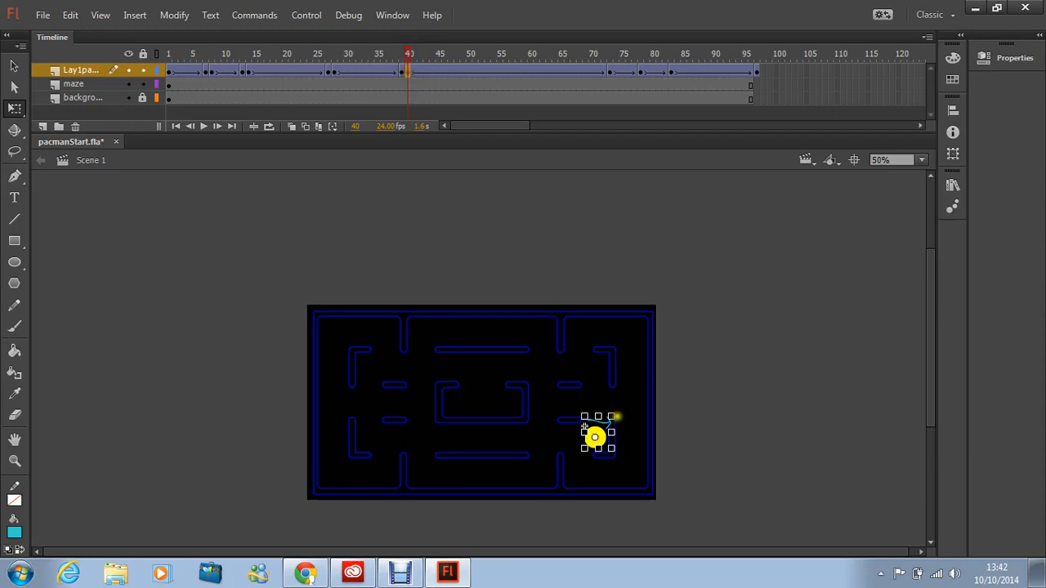
pyautogui.moveTo(617, 417)
pyautogui.mouseDown()
pyautogui.moveTo(626, 455)
pyautogui.moveTo(579, 468)
pyautogui.mouseUp()
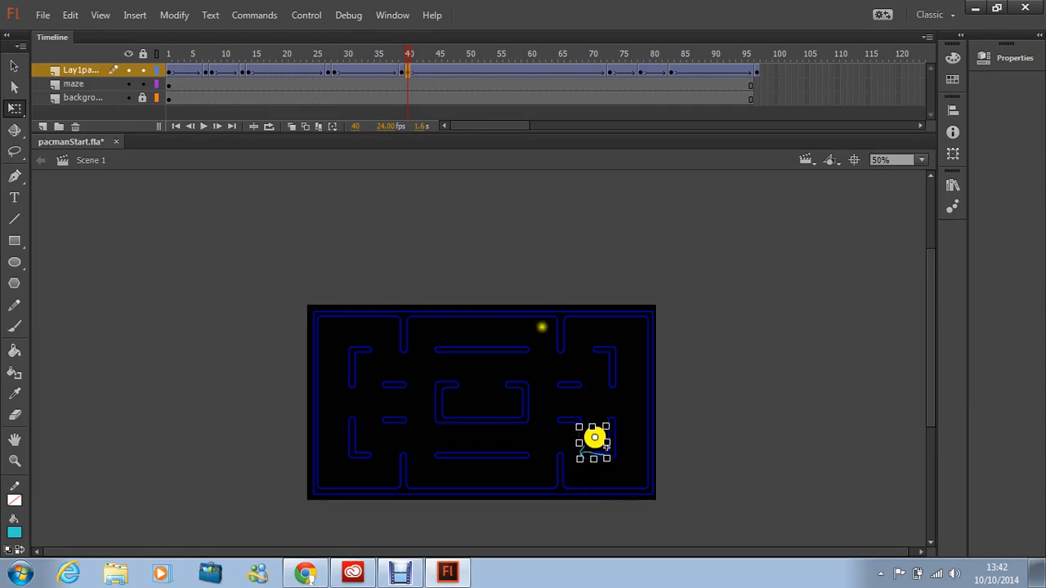
# Insert a keyframe at frame 72 on the pacman layer and rotate the pacman so its arrow points left.
pyautogui.click(411, 54)
pyautogui.moveTo(411, 54); pyautogui.dragTo(605, 59)
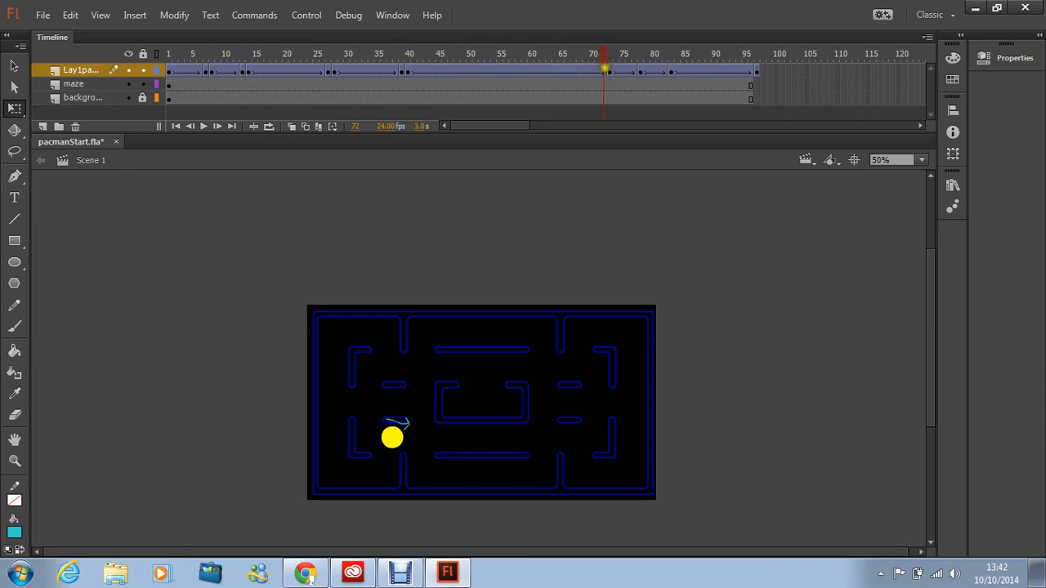
pyautogui.click(605, 69)
pyautogui.click(134, 15)
pyautogui.moveTo(170, 114)
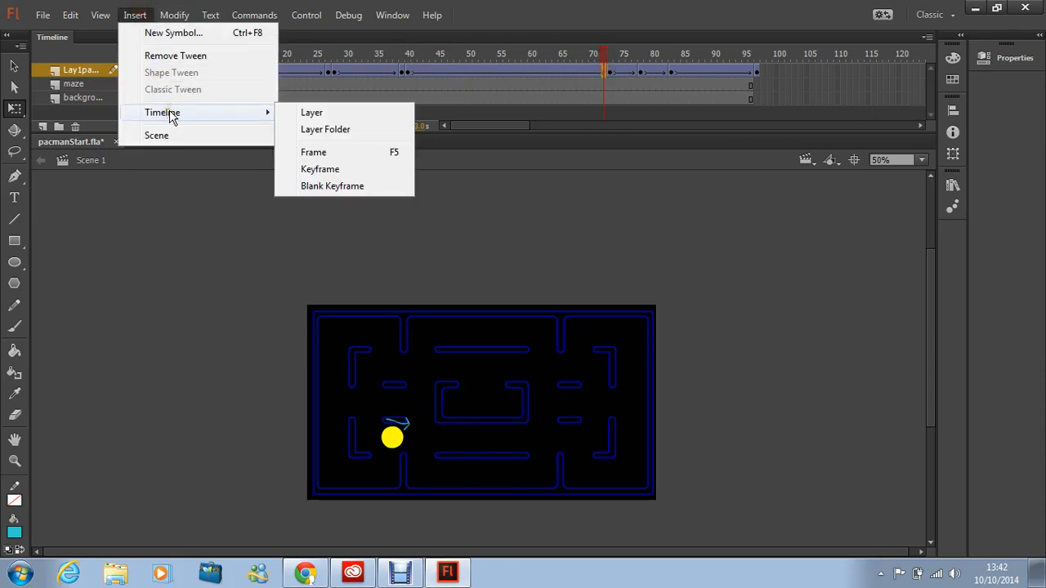
pyautogui.click(349, 167)
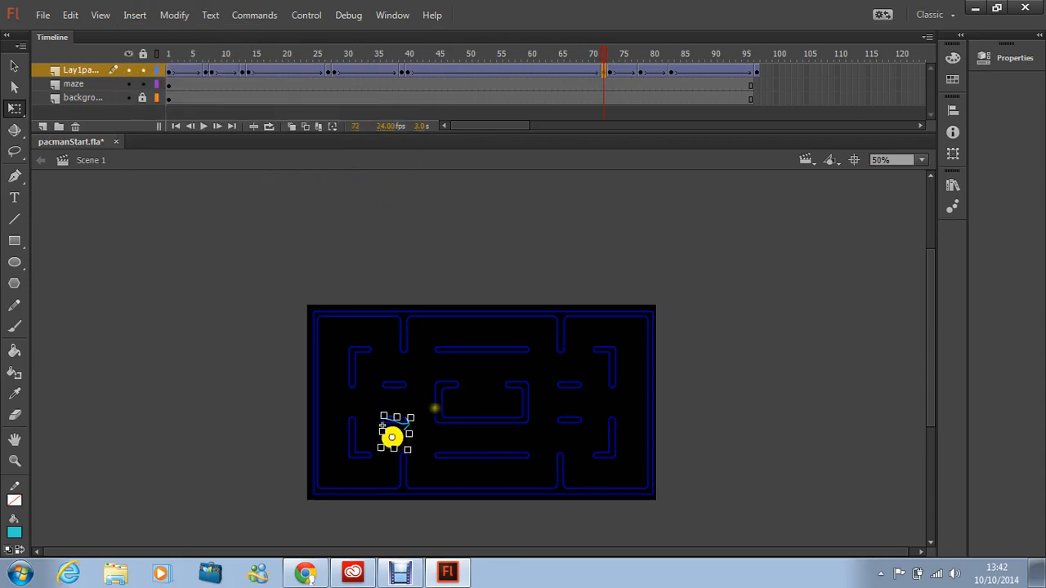
pyautogui.moveTo(413, 406); pyautogui.dragTo(372, 462)
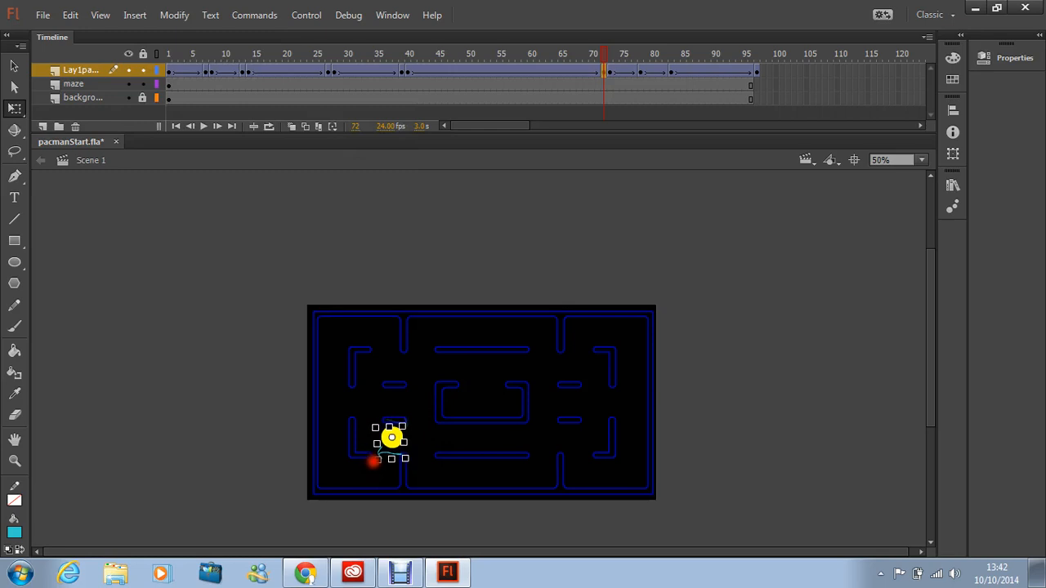
# Rotate the pacman half a turn at the frame 73 keyframe so its arrow points left.
pyautogui.click(605, 54)
pyautogui.moveTo(605, 54); pyautogui.dragTo(611, 54)
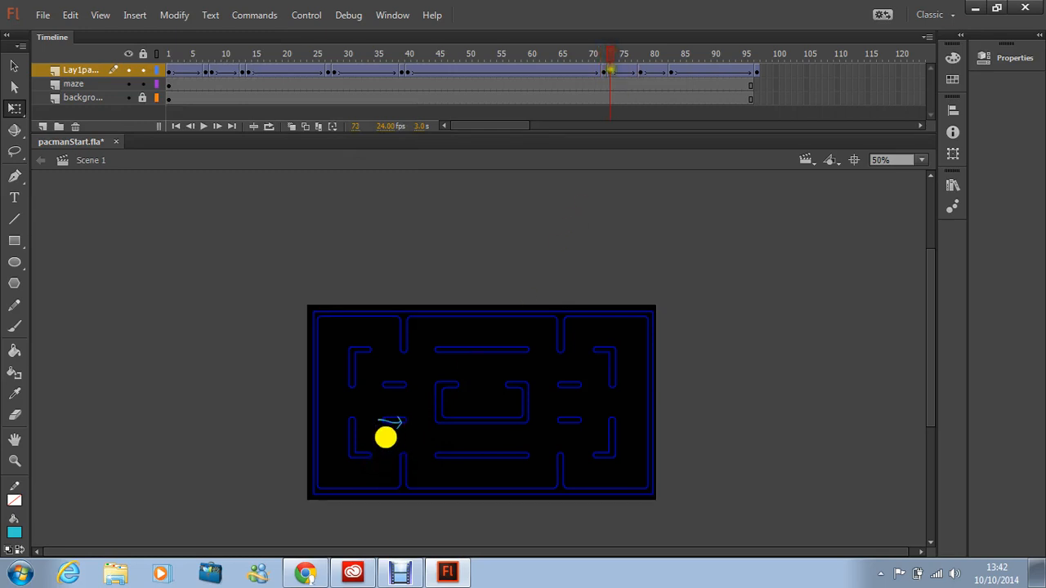
pyautogui.click(381, 435)
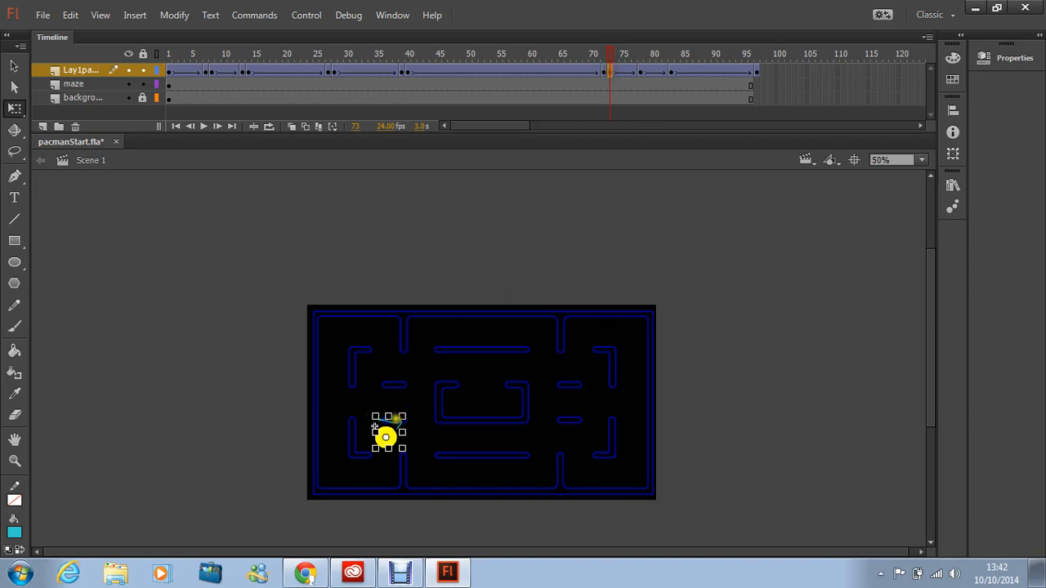
pyautogui.moveTo(404, 415); pyautogui.dragTo(369, 468)
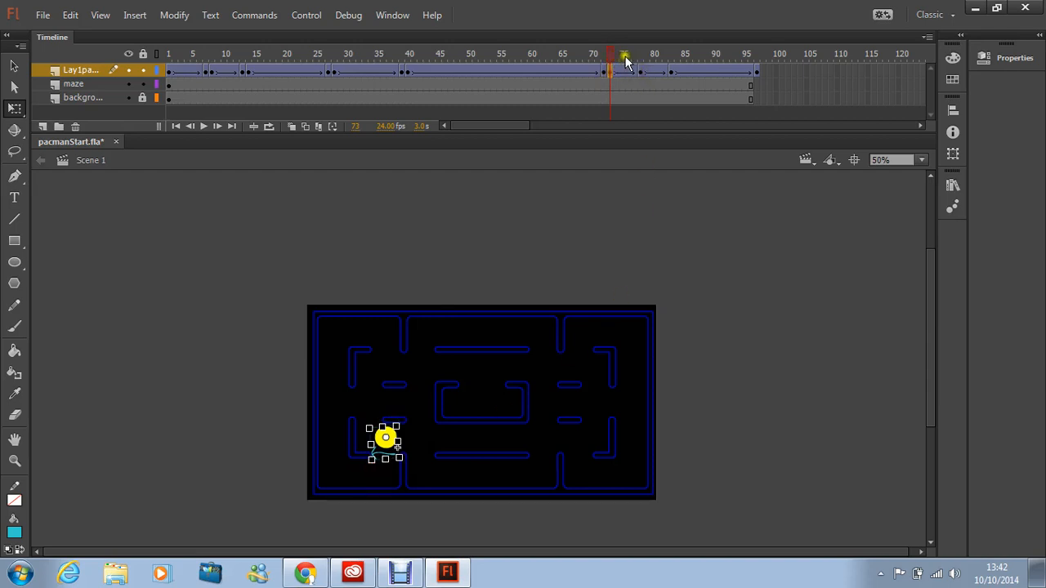
# Insert a keyframe at frame 74 on the pacman layer and rotate the pacman counterclockwise so its arrow points down.
pyautogui.moveTo(611, 54)
pyautogui.mouseDown()
pyautogui.moveTo(641, 55)
pyautogui.moveTo(521, 61)
pyautogui.moveTo(626, 64)
pyautogui.moveTo(616, 68)
pyautogui.mouseUp()
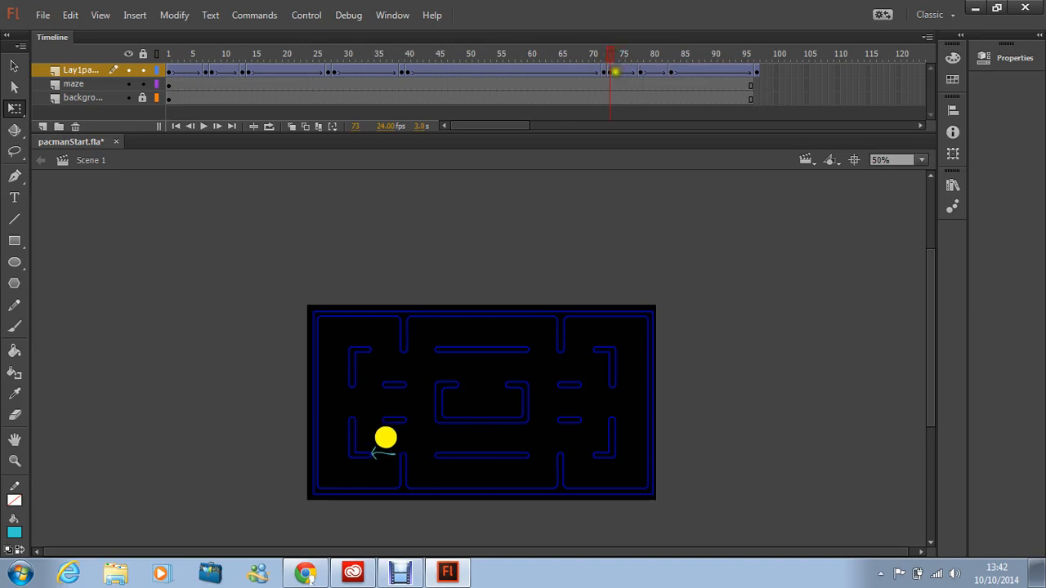
pyautogui.click(616, 72)
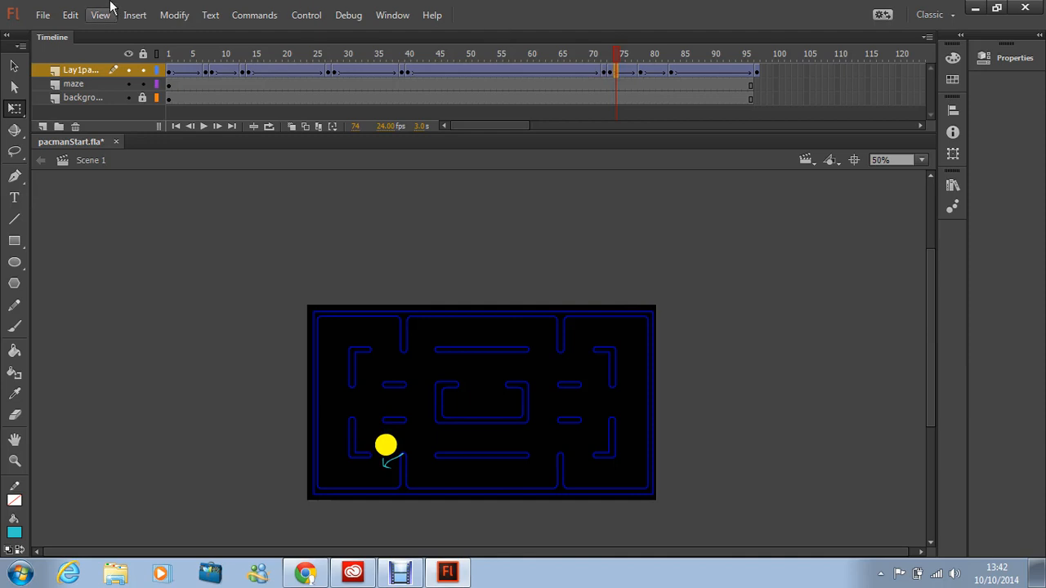
pyautogui.click(136, 16)
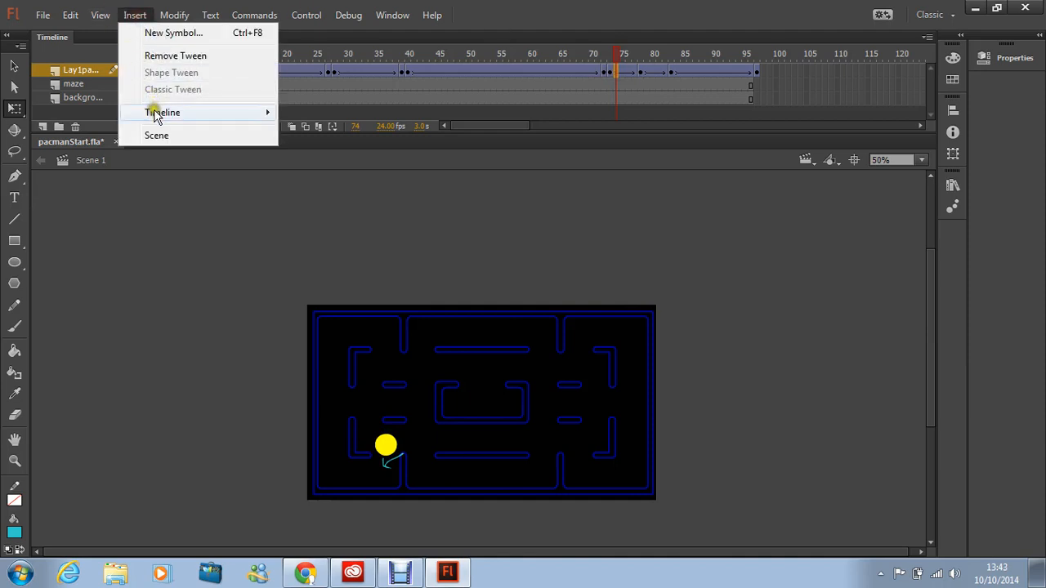
pyautogui.moveTo(159, 112)
pyautogui.click(305, 168)
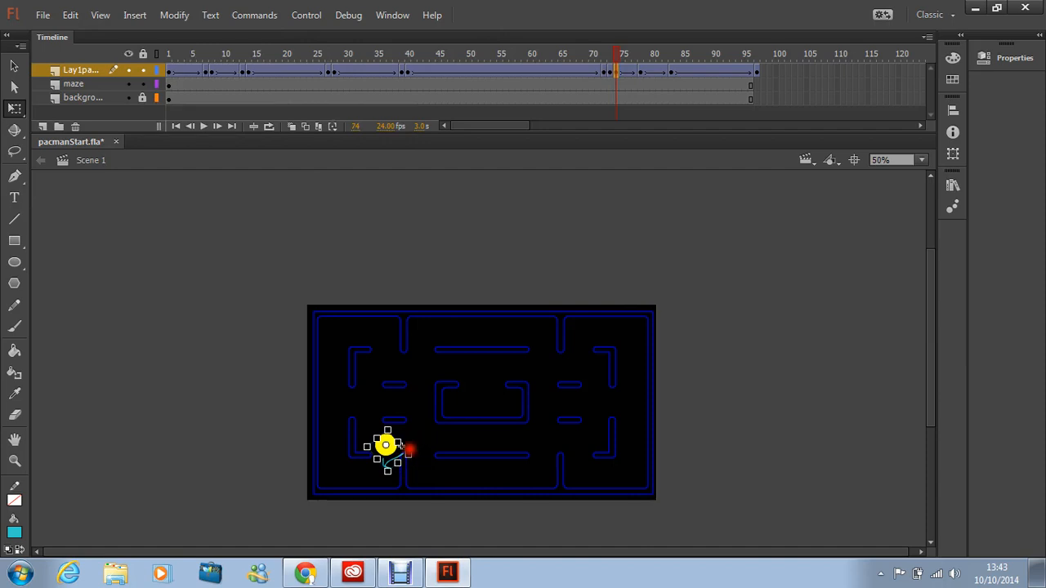
pyautogui.moveTo(408, 450); pyautogui.dragTo(427, 429)
# Insert a keyframe at frame 77 on the pacman layer and rotate the pacman clockwise so its arrow points down.
pyautogui.click(640, 72)
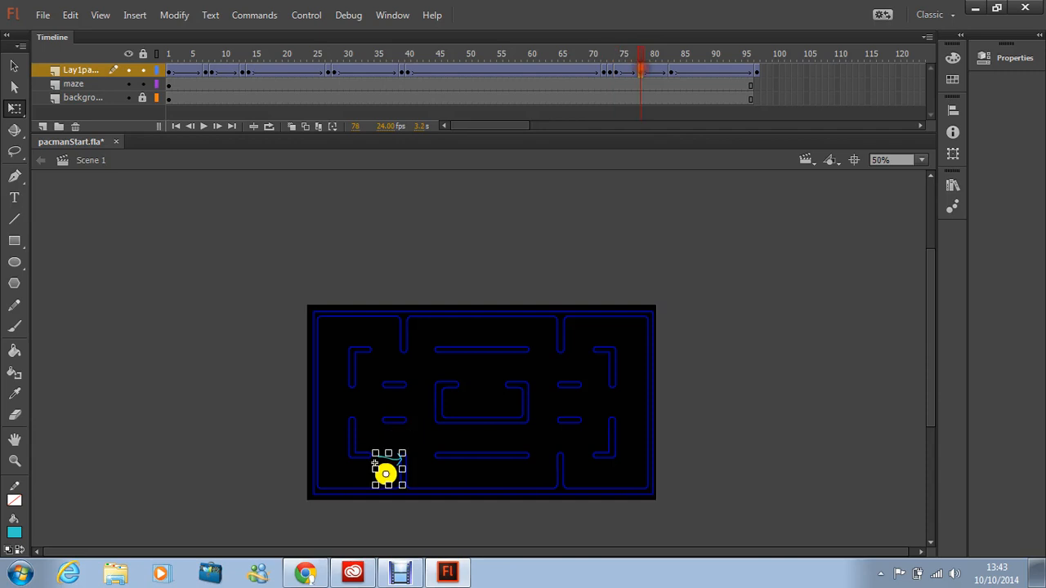
pyautogui.click(635, 72)
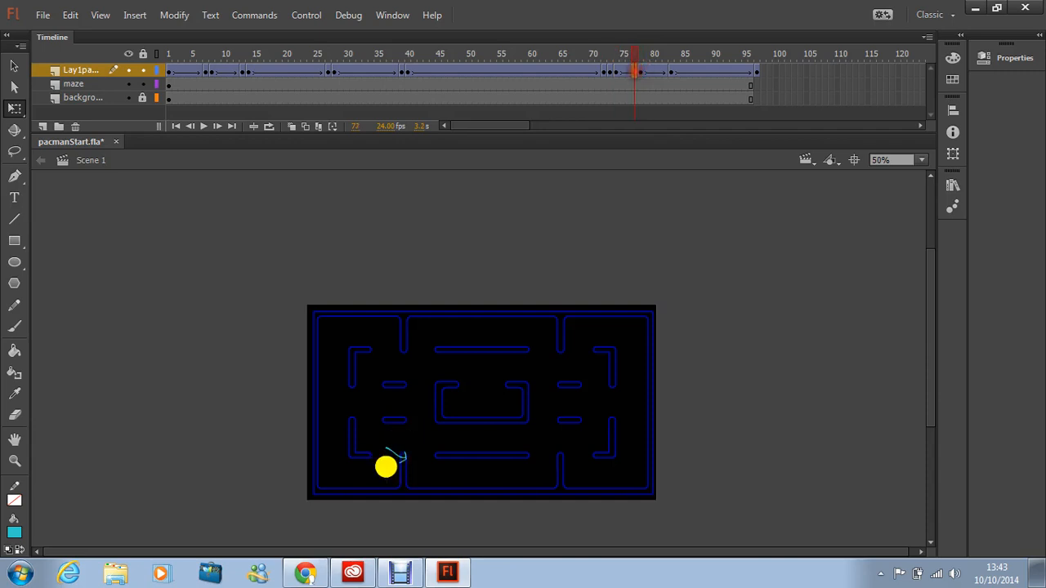
pyautogui.click(135, 17)
pyautogui.moveTo(159, 114)
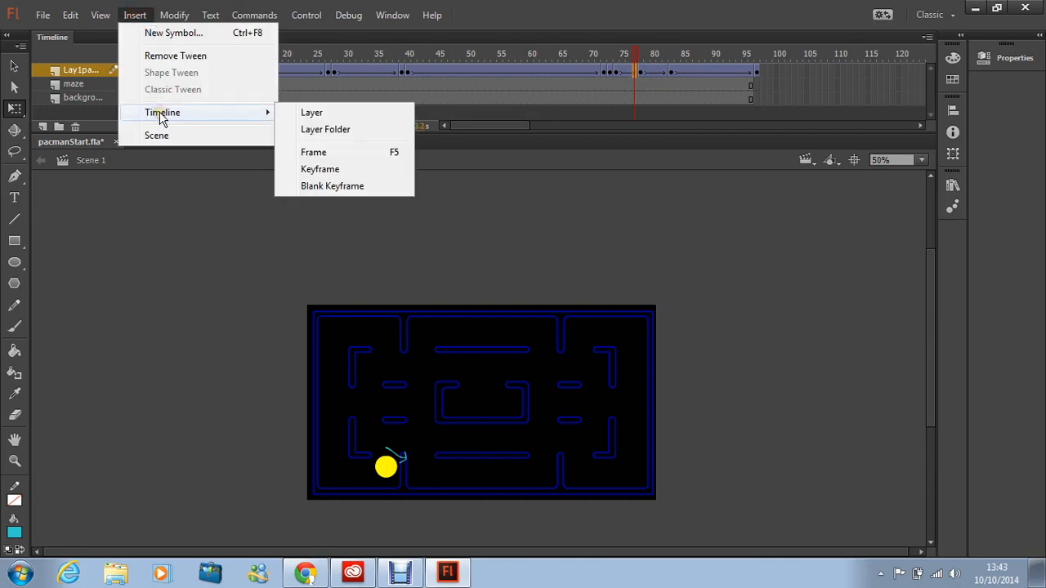
pyautogui.click(355, 169)
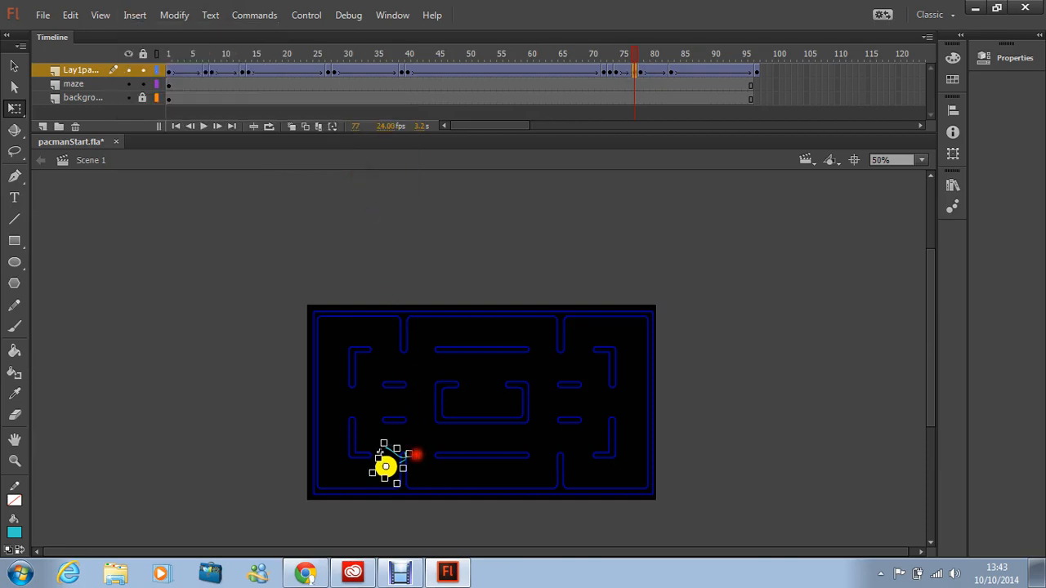
pyautogui.moveTo(416, 455); pyautogui.dragTo(413, 482)
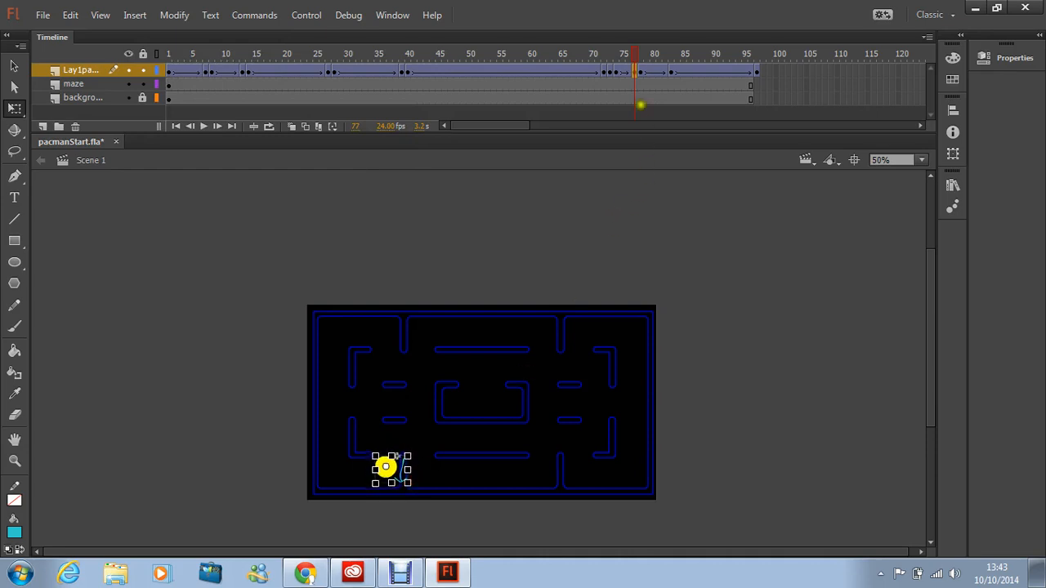
# Rotate the pacman half a turn at the frame 78 keyframe so its arrow points left, and go to the frame 83 keyframe.
pyautogui.click(641, 72)
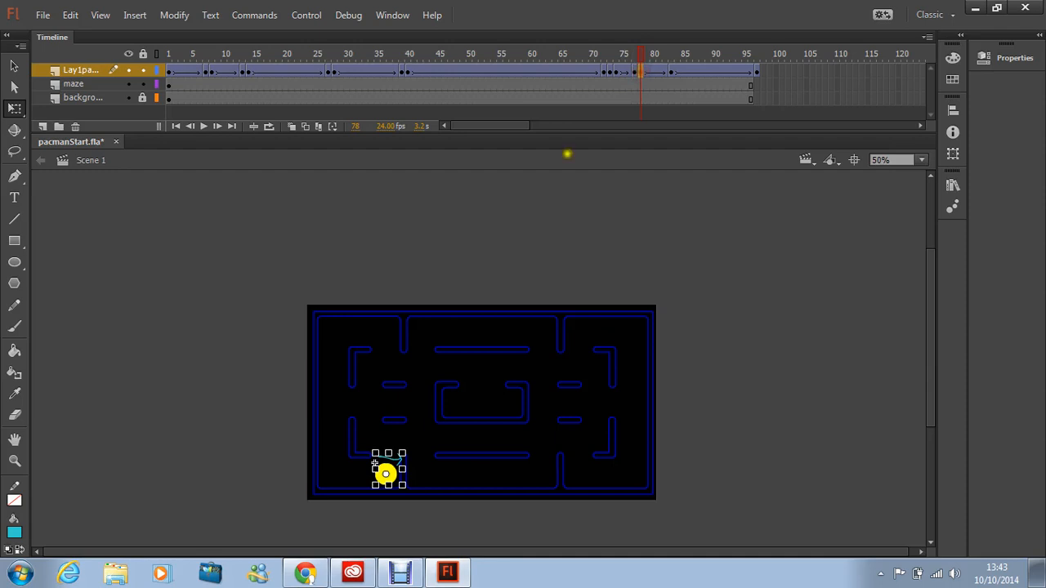
pyautogui.moveTo(405, 447)
pyautogui.mouseDown()
pyautogui.moveTo(420, 520)
pyautogui.moveTo(359, 516)
pyautogui.mouseUp()
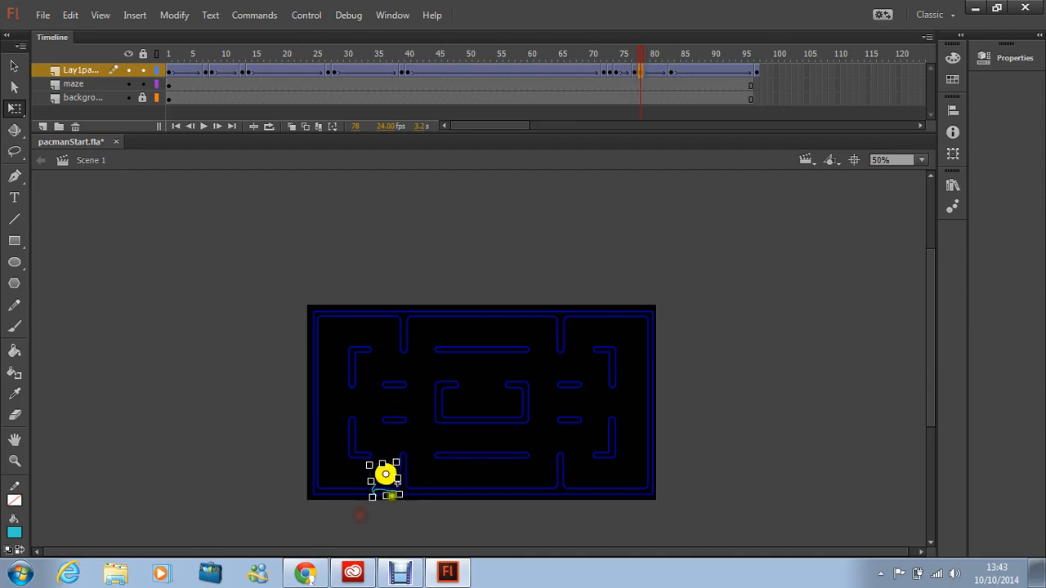
pyautogui.click(670, 72)
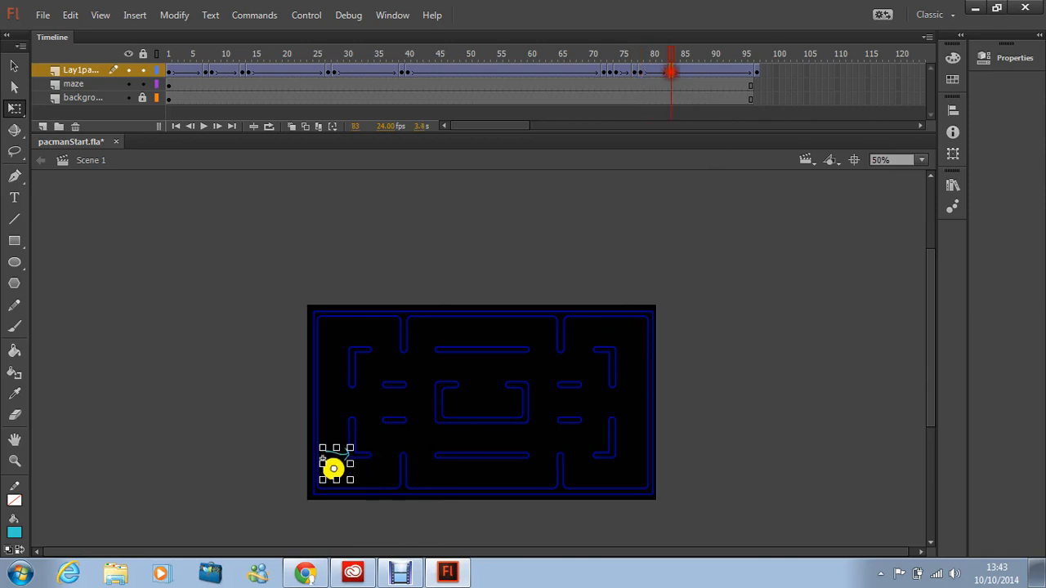
# Insert a keyframe at frame 82 on the pacman layer and rotate the pacman clockwise so its arrow points left.
pyautogui.click(664, 72)
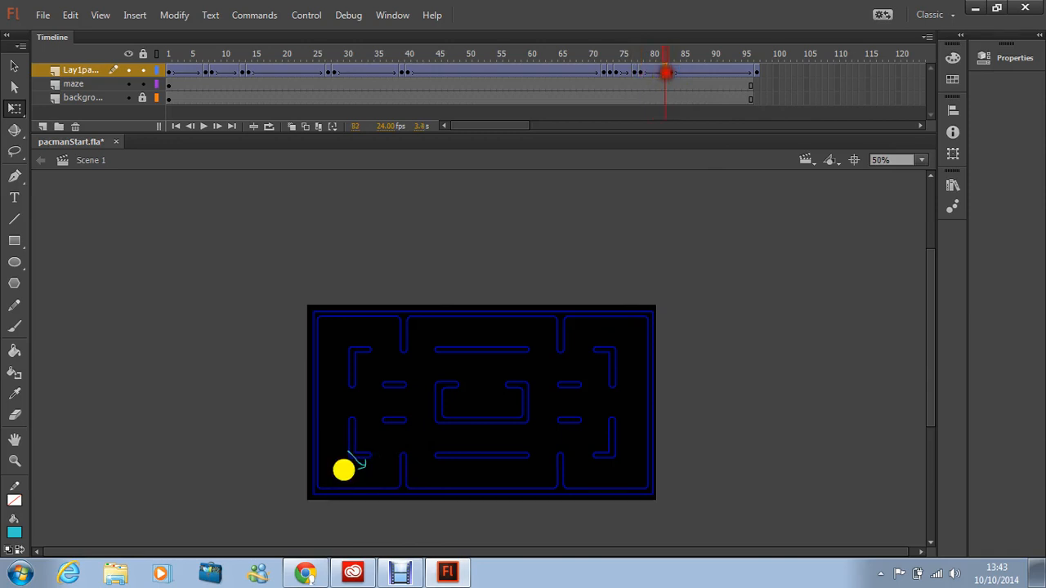
pyautogui.click(135, 16)
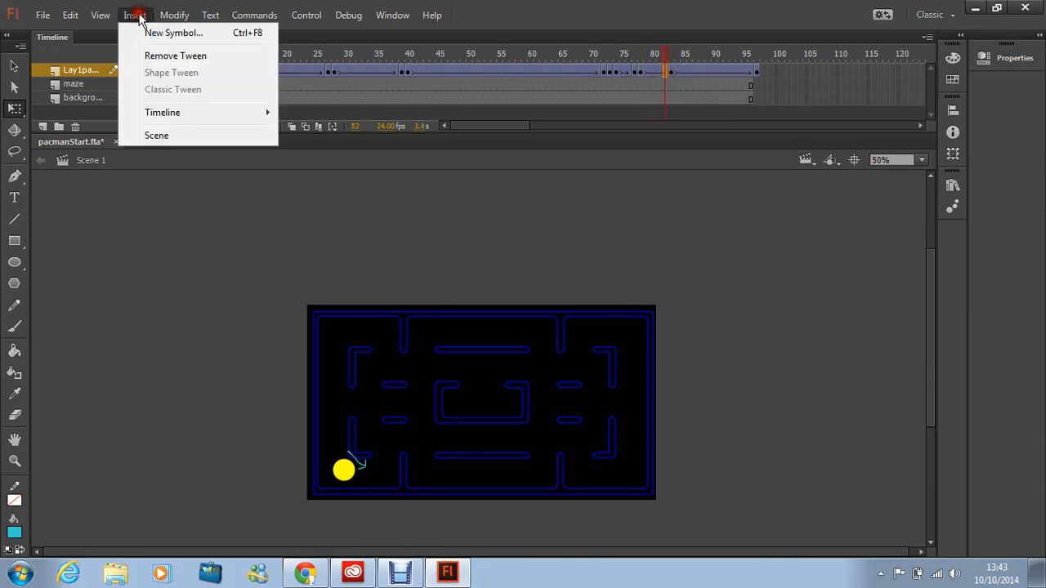
pyautogui.click(147, 112)
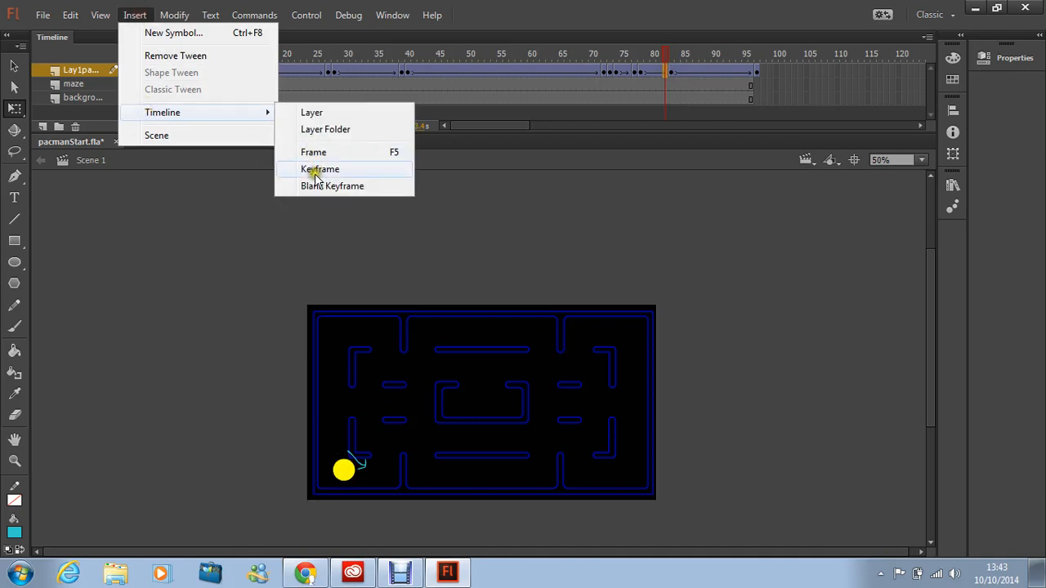
pyautogui.click(316, 170)
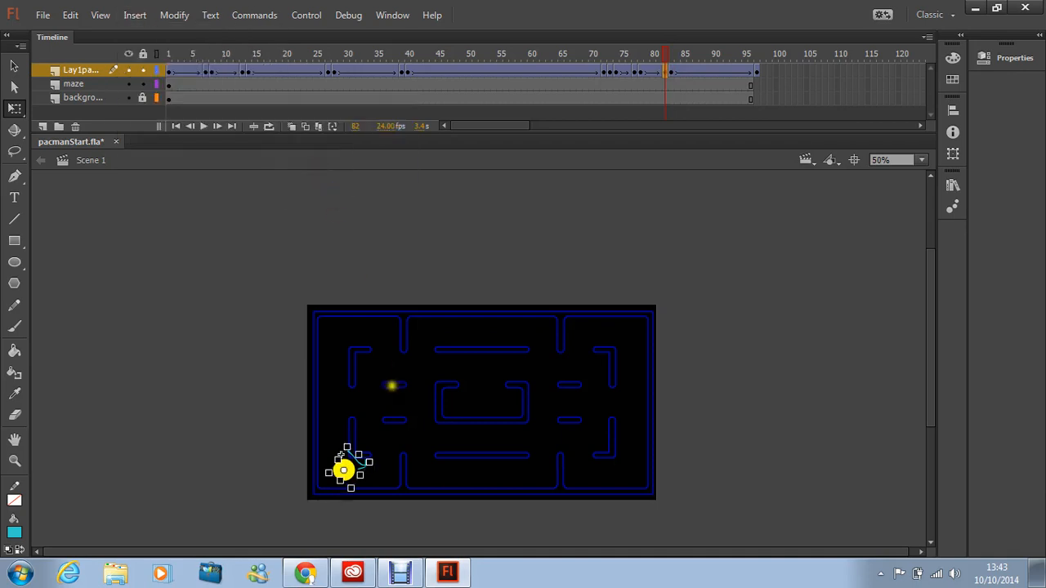
pyautogui.moveTo(372, 456)
pyautogui.mouseDown()
pyautogui.moveTo(367, 488)
pyautogui.moveTo(304, 497)
pyautogui.moveTo(334, 494)
pyautogui.mouseUp()
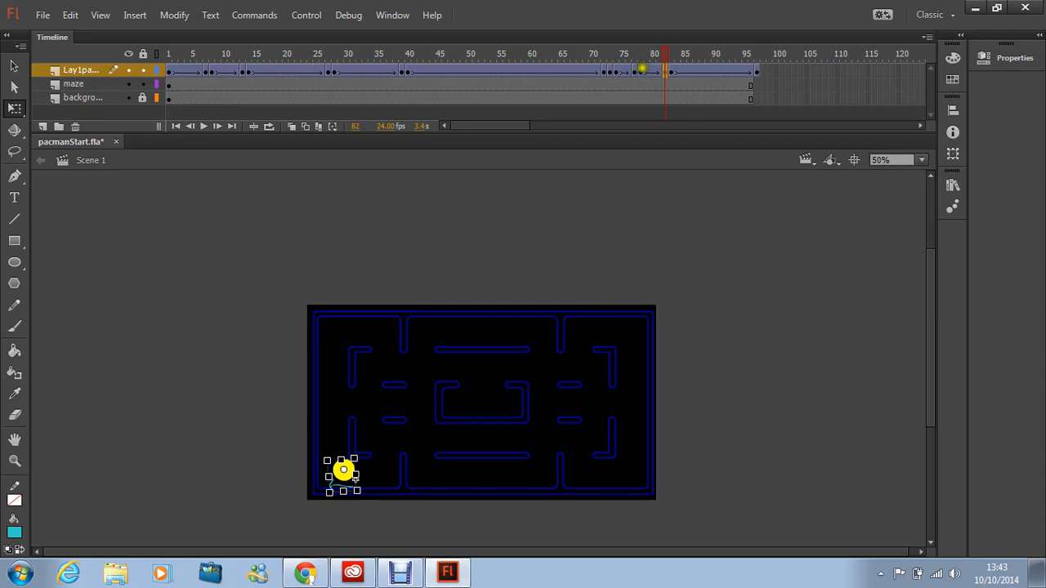
pyautogui.click(644, 72)
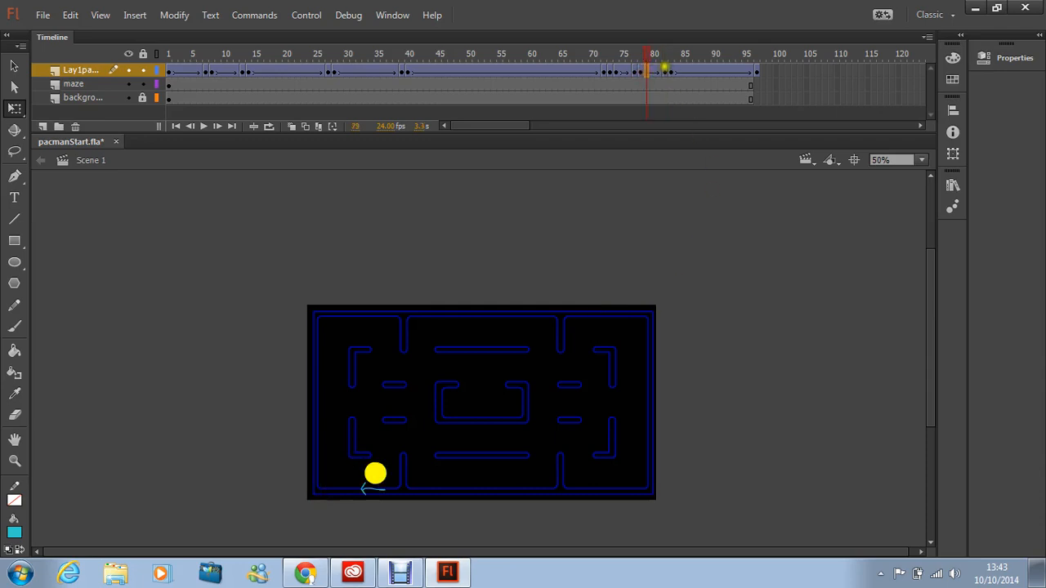
pyautogui.click(666, 72)
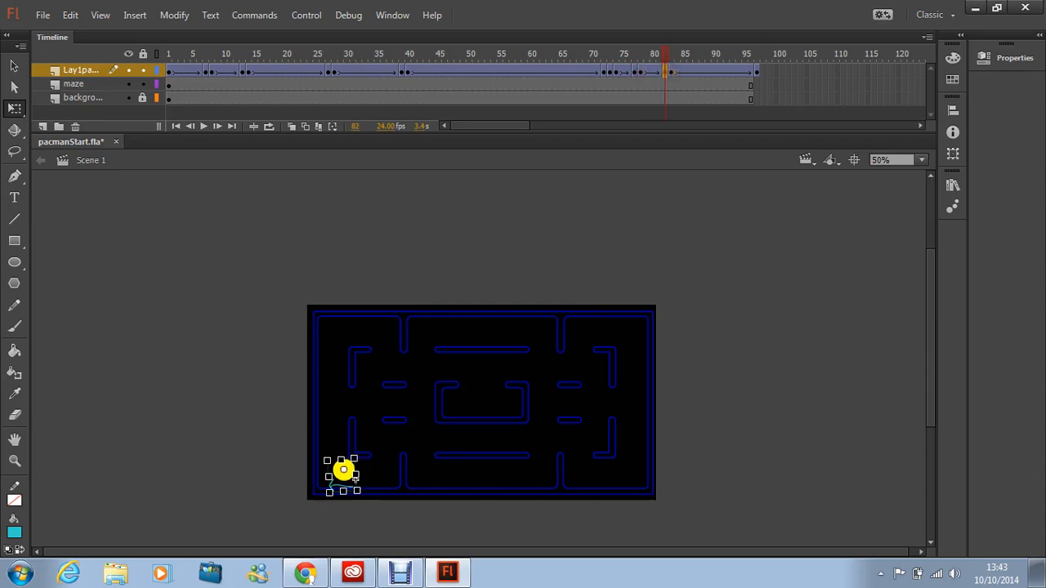
# Rotate the pacman a quarter turn counterclockwise at the frame 83 keyframe so its arrow points up.
pyautogui.click(677, 72)
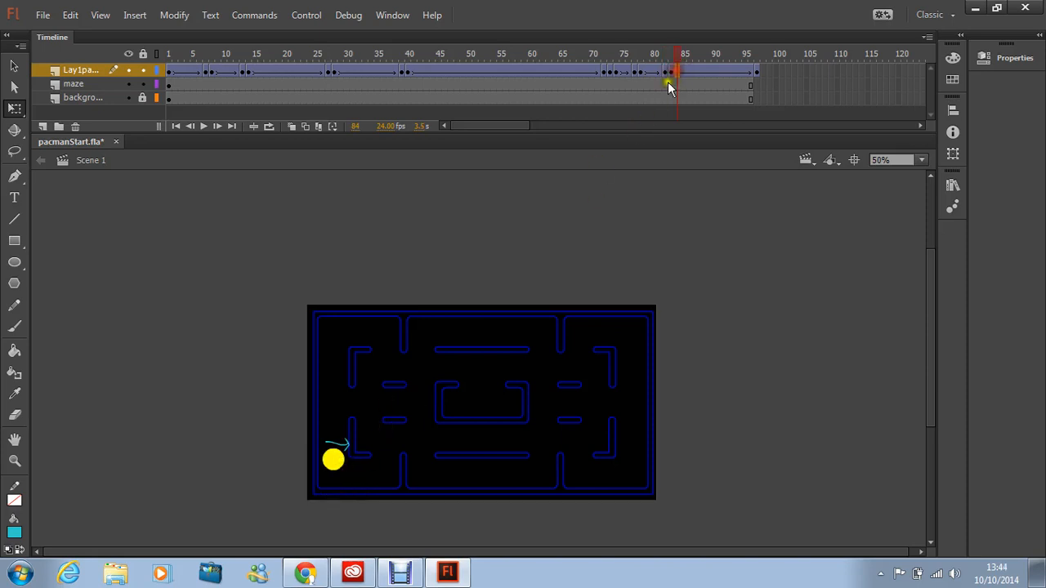
pyautogui.click(331, 440)
pyautogui.click(670, 72)
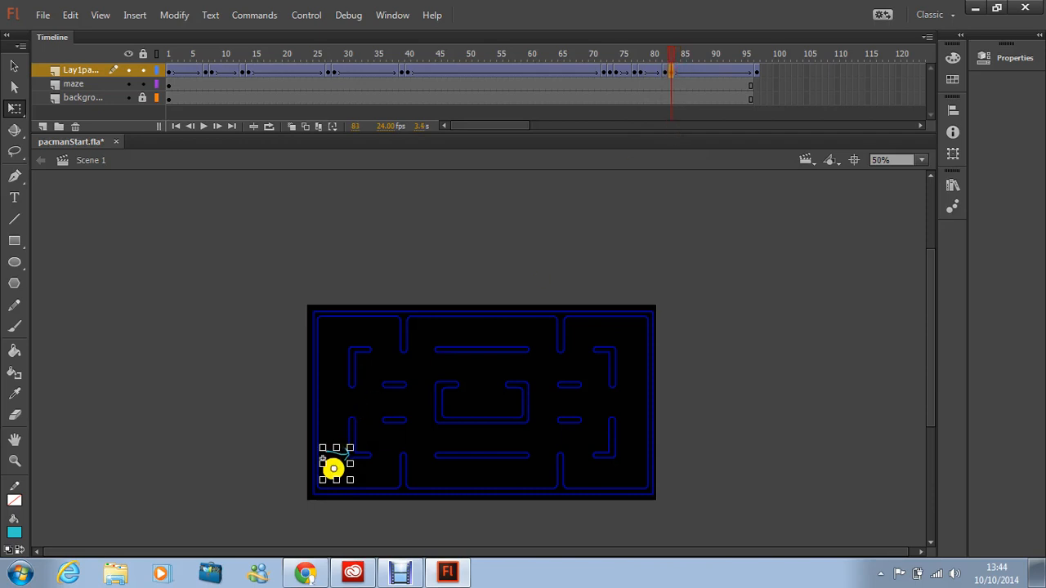
pyautogui.moveTo(357, 447); pyautogui.dragTo(285, 427)
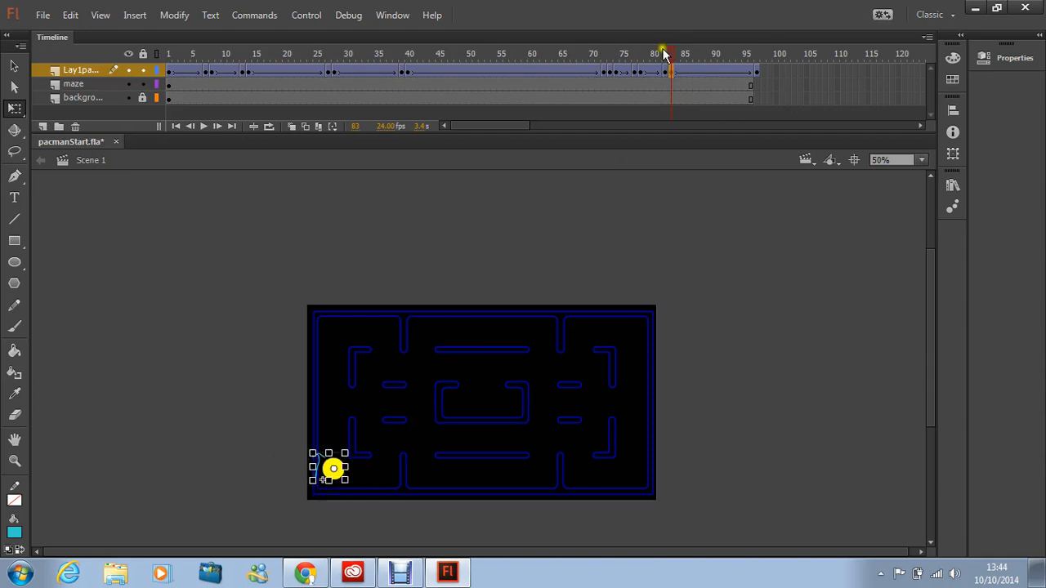
# Rotate the pacman a quarter turn counterclockwise at the frame 97 keyframe so its arrow points up, and deselect it.
pyautogui.click(693, 54)
pyautogui.moveTo(693, 54); pyautogui.dragTo(753, 46)
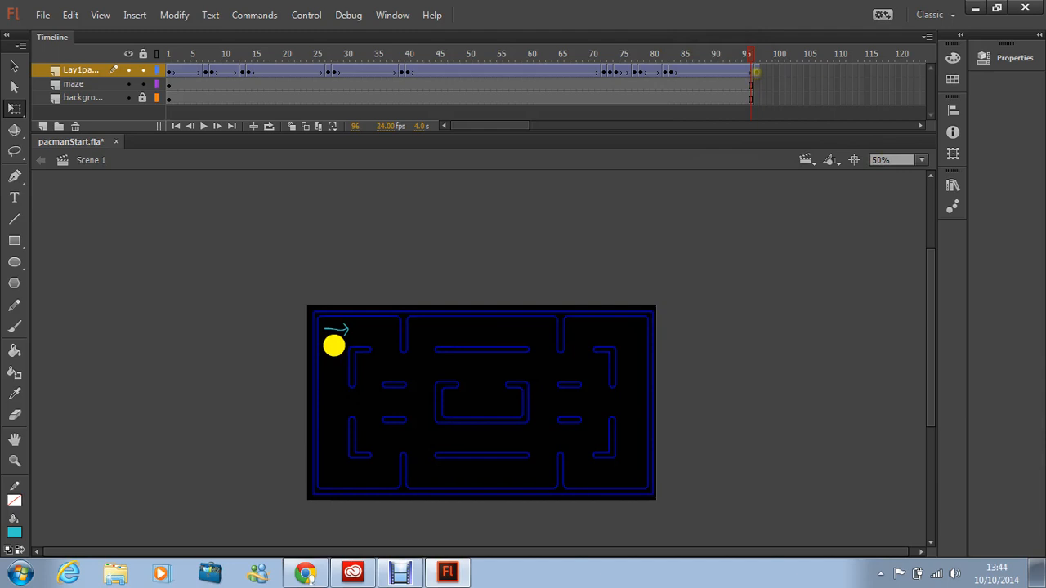
pyautogui.click(756, 71)
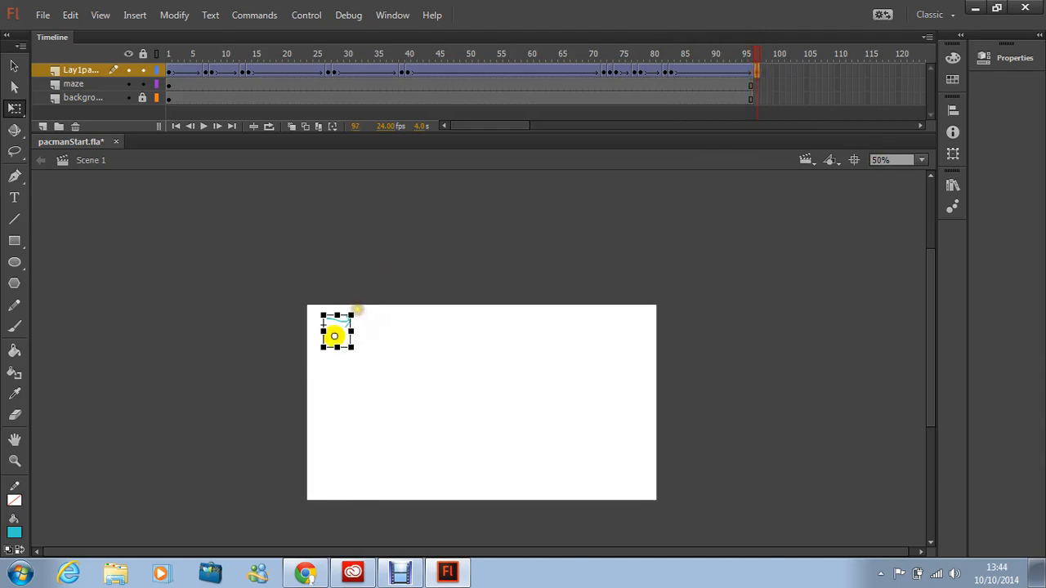
pyautogui.moveTo(358, 310); pyautogui.dragTo(261, 266)
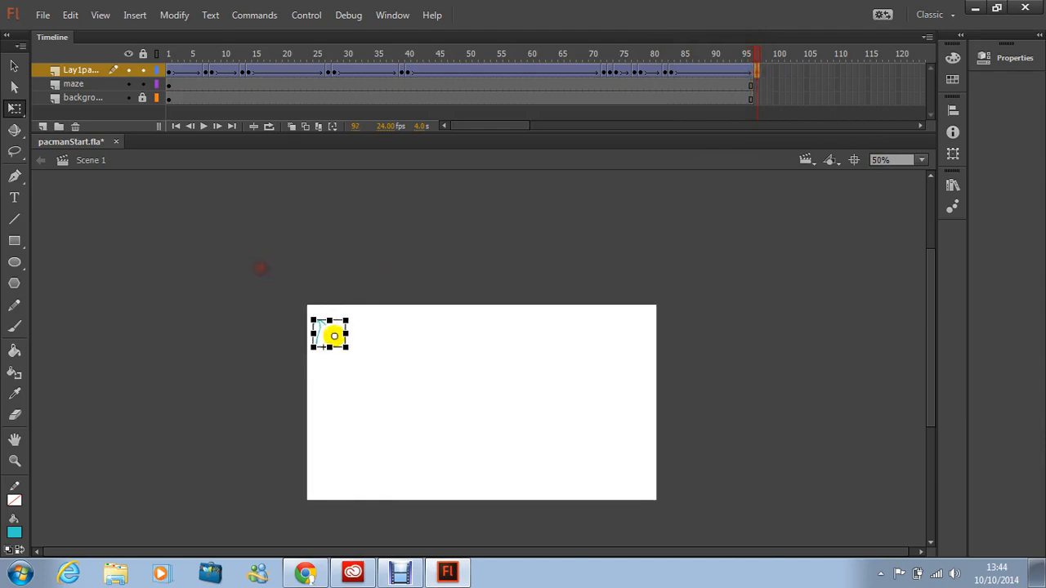
pyautogui.click(361, 240)
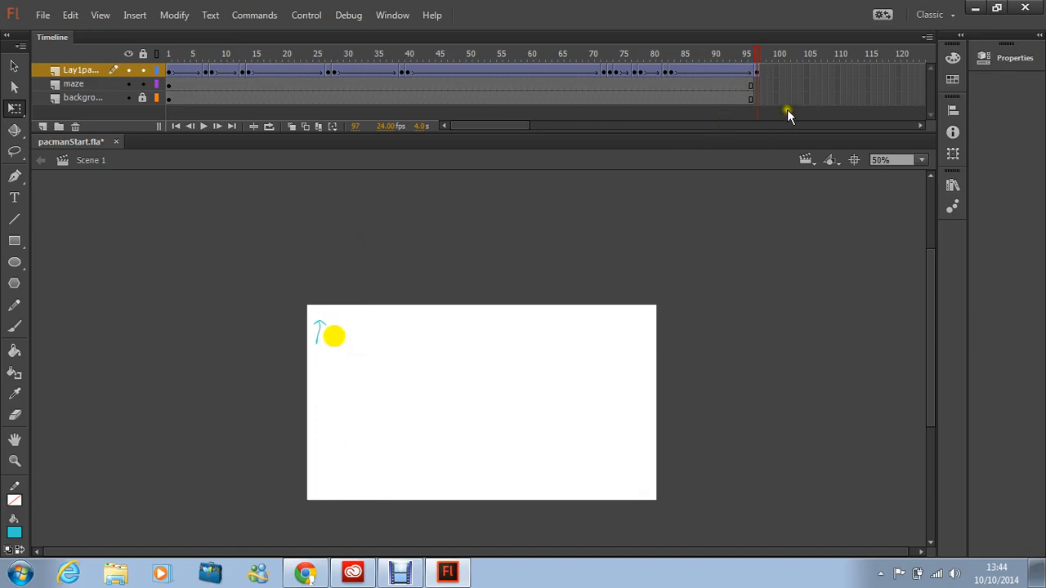
# Extend the maze and background layers to frame 97 by inserting a frame on each.
pyautogui.click(746, 55)
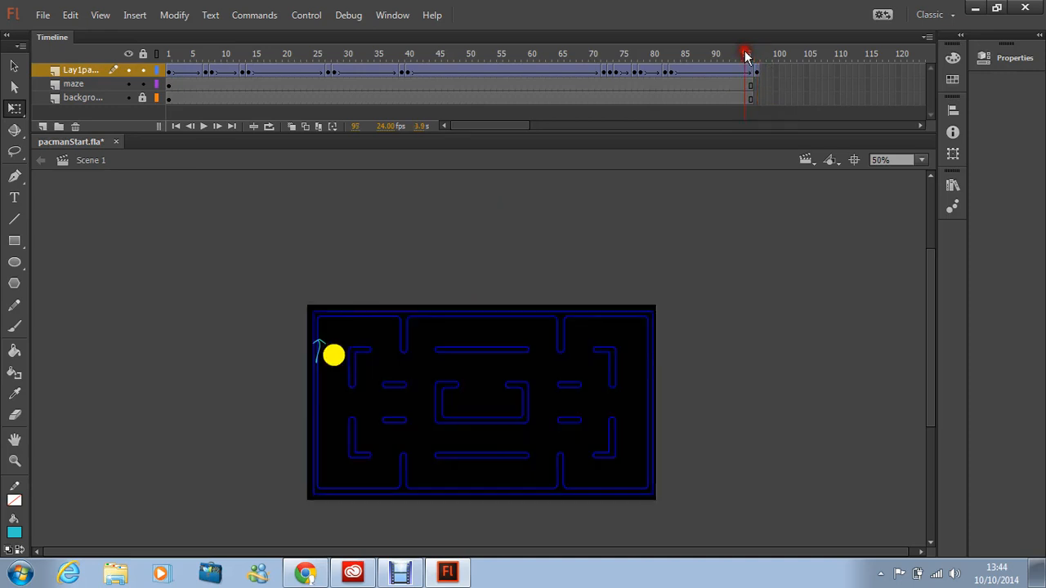
pyautogui.click(751, 84)
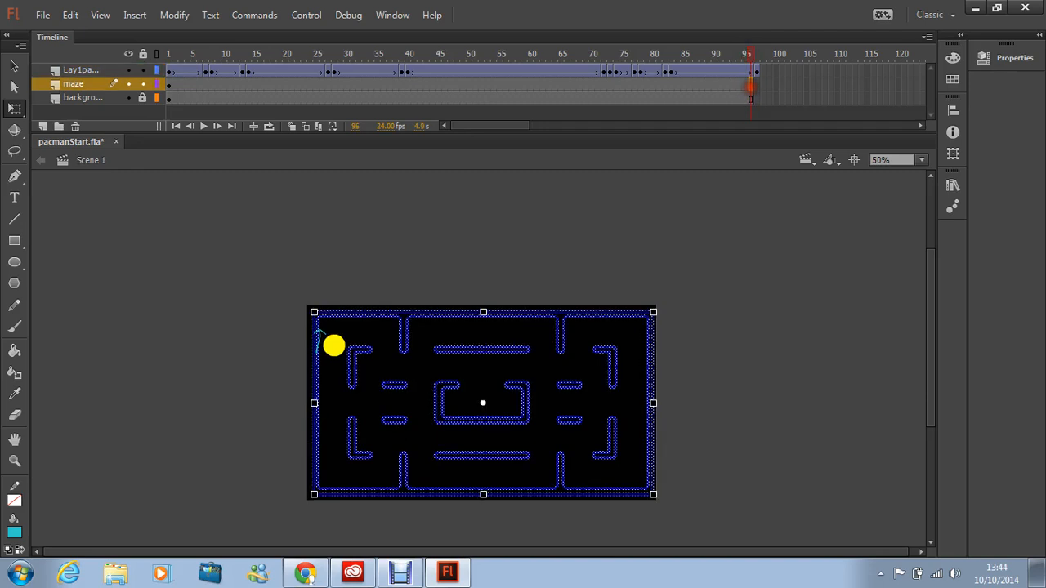
pyautogui.click(749, 99)
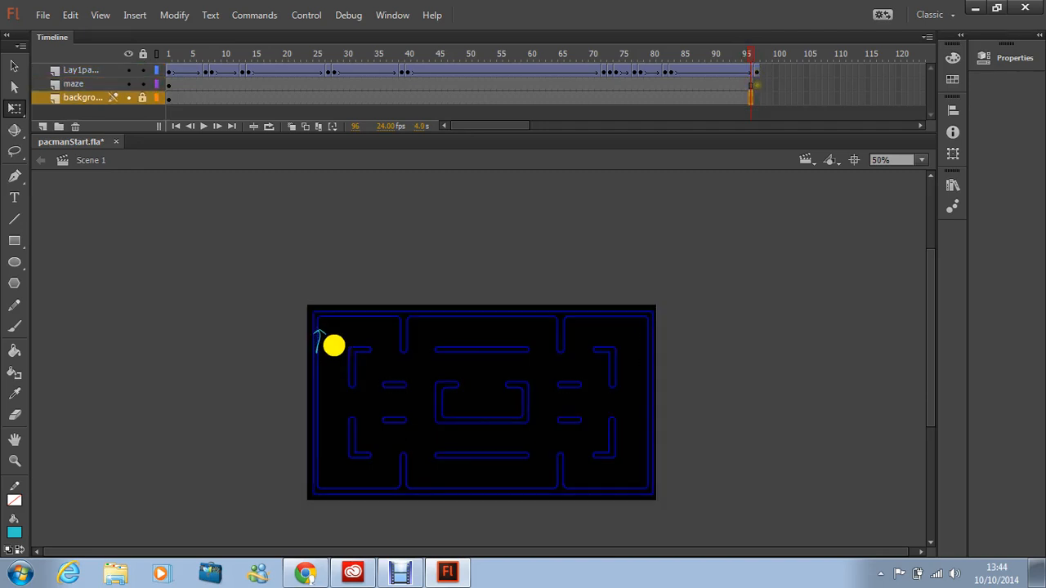
pyautogui.click(752, 53)
pyautogui.click(756, 84)
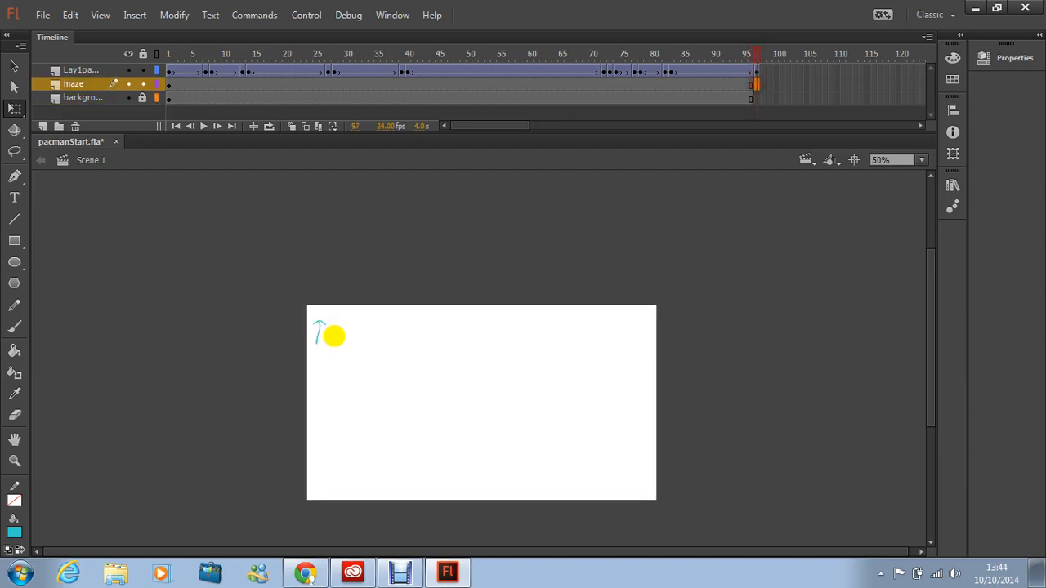
pyautogui.hotkey('ctrl', 'shift', 'v')
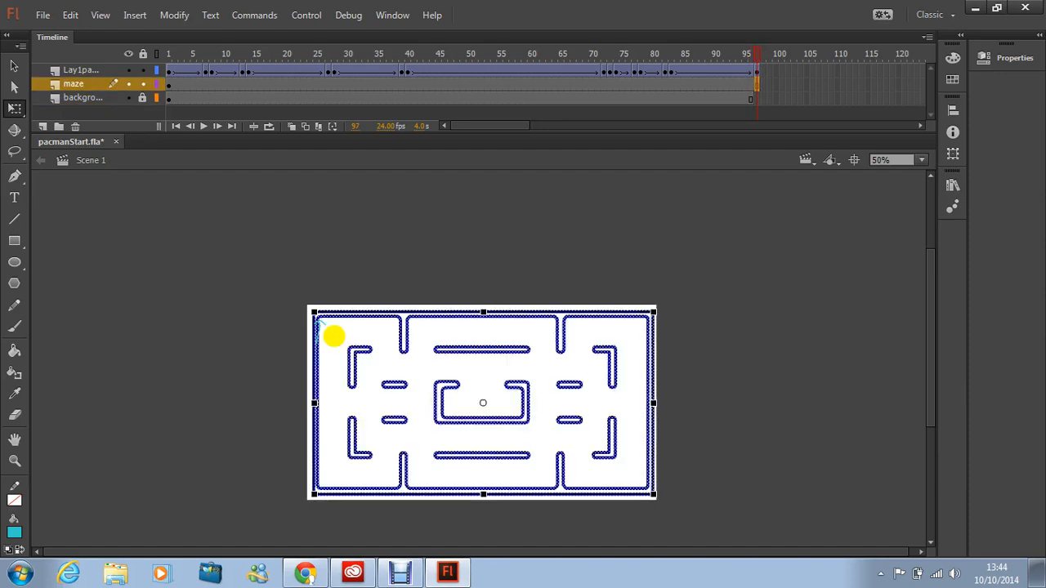
pyautogui.click(757, 98)
pyautogui.press('F5')
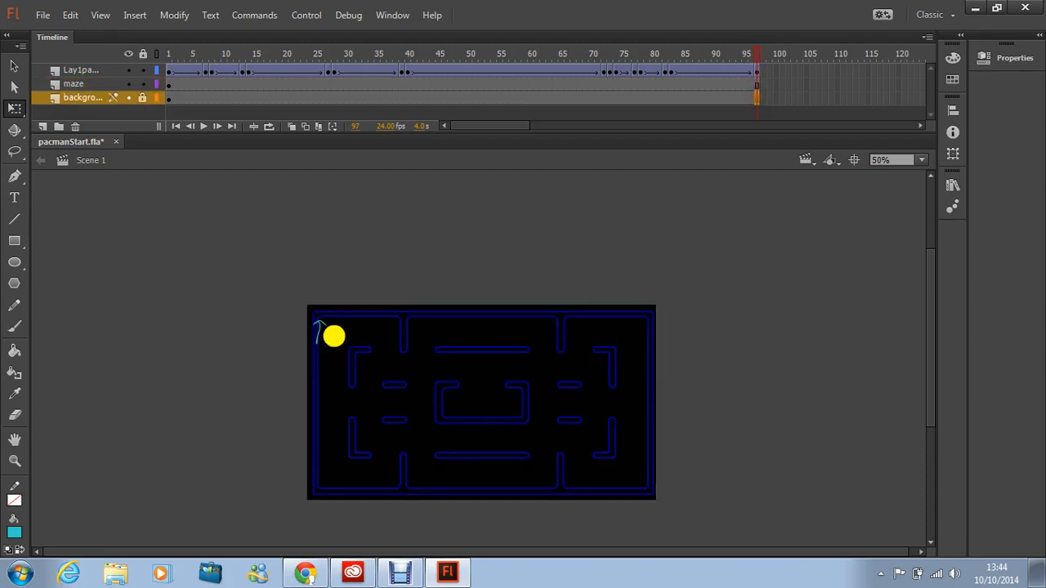
# Scrub back through the animation and test the movie to check the pacman's direction at each turn.
pyautogui.moveTo(753, 54); pyautogui.dragTo(431, 54)
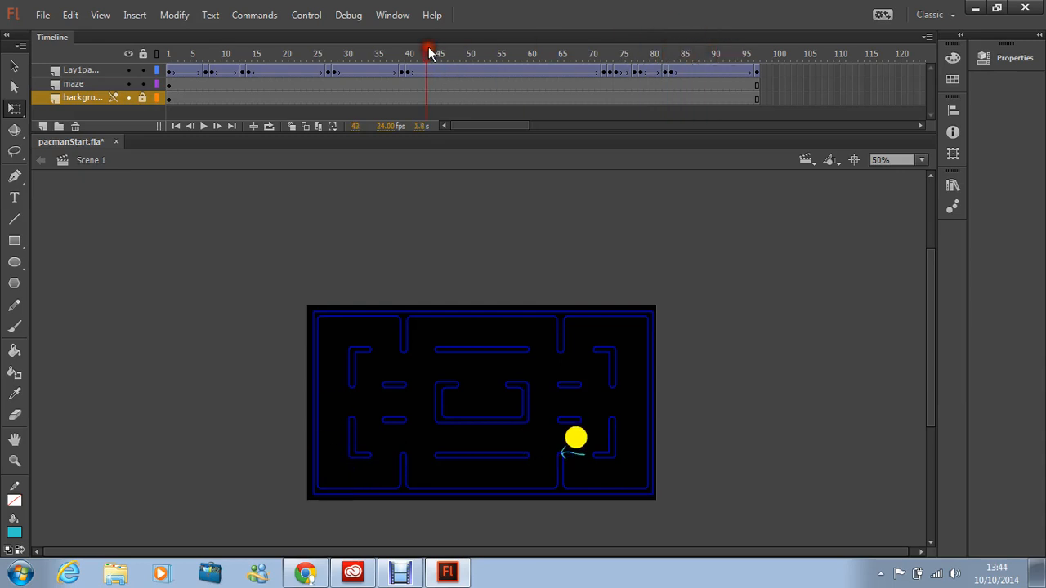
pyautogui.hotkey('ctrl', 'Return')
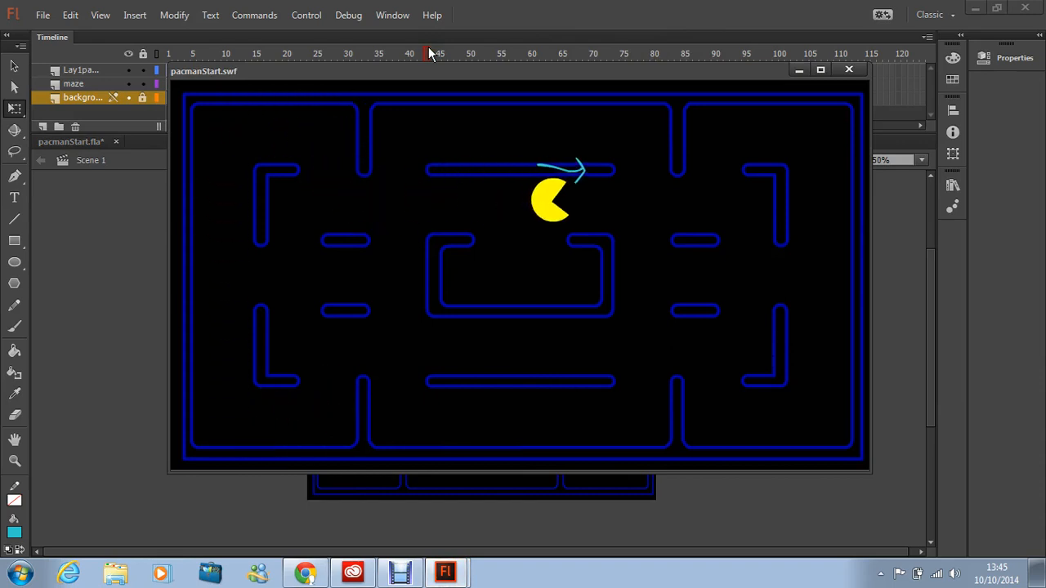
pyautogui.click(848, 70)
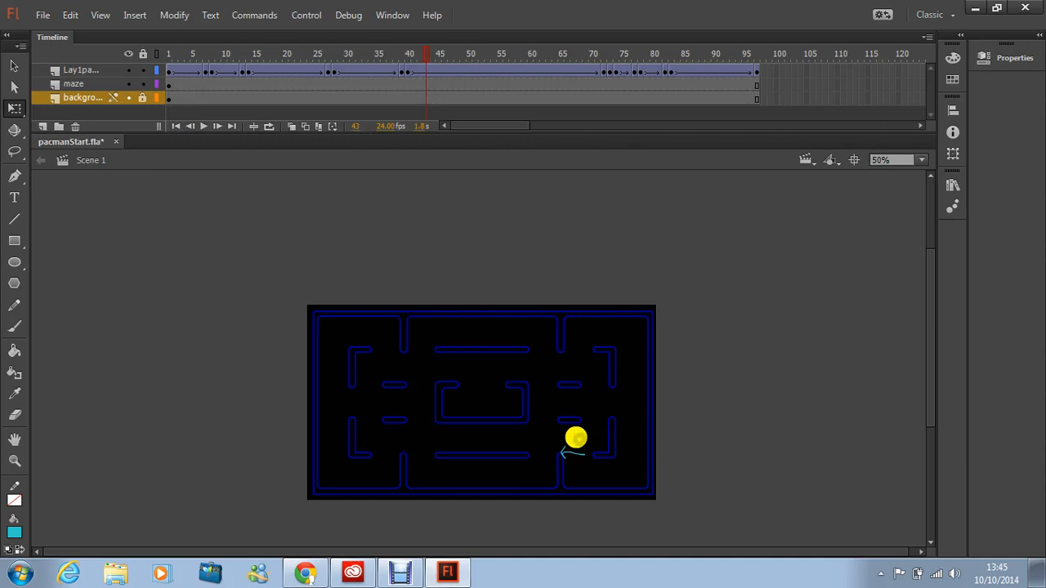
# Delete the direction arrow inside the pacman symbol and return to Scene 1.
pyautogui.doubleClick(578, 440)
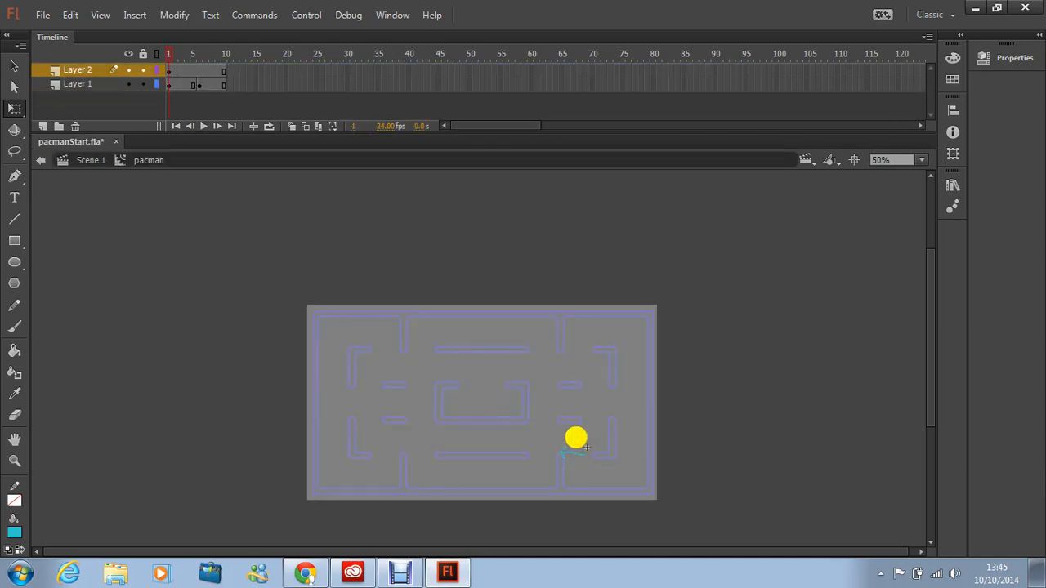
pyautogui.click(572, 451)
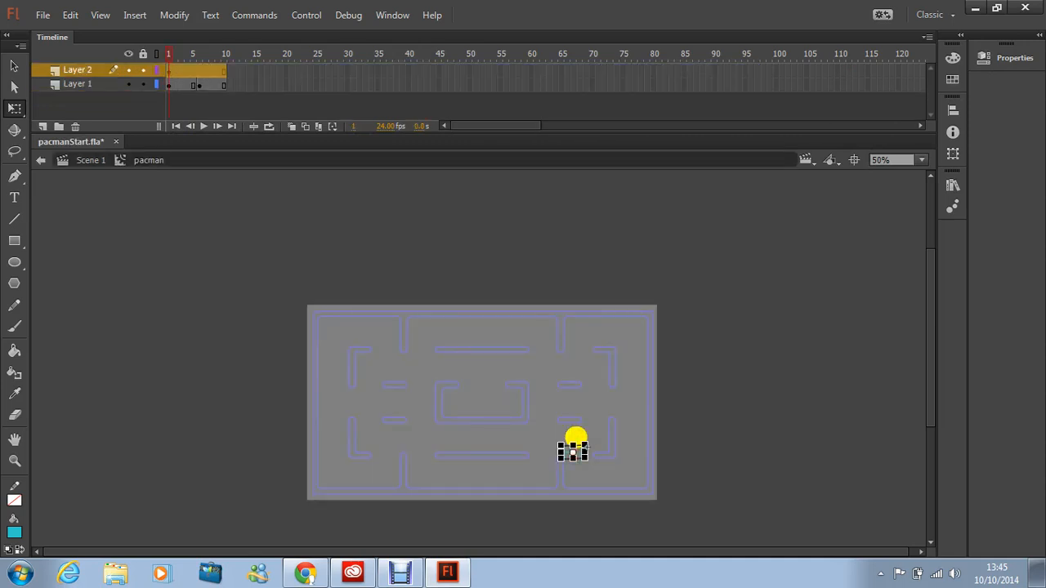
pyautogui.press('Delete')
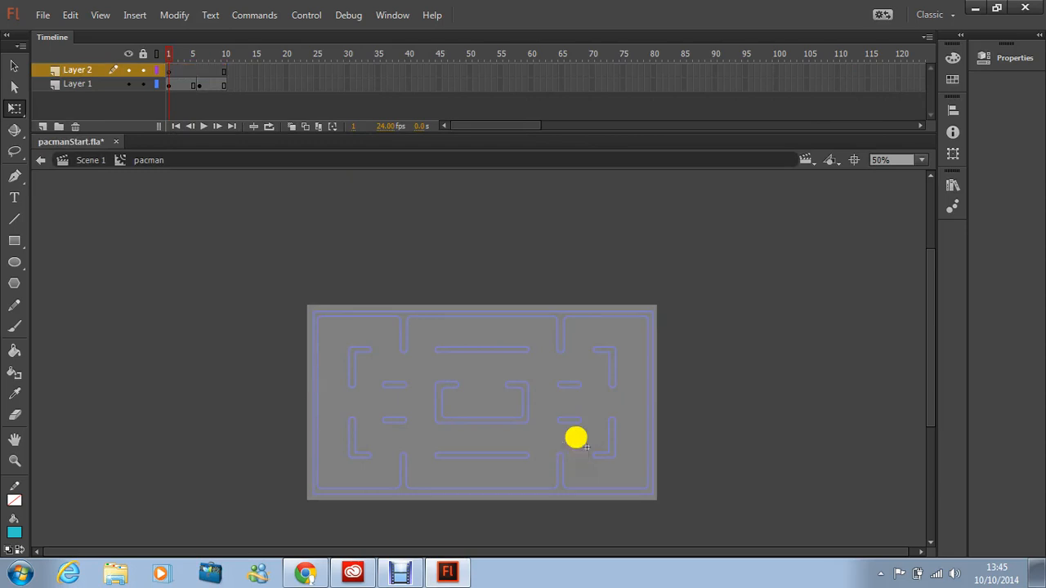
pyautogui.click(87, 161)
# Test the movie again to check the pacman's run without the arrow, and close the preview.
pyautogui.hotkey('ctrl', 'Return')
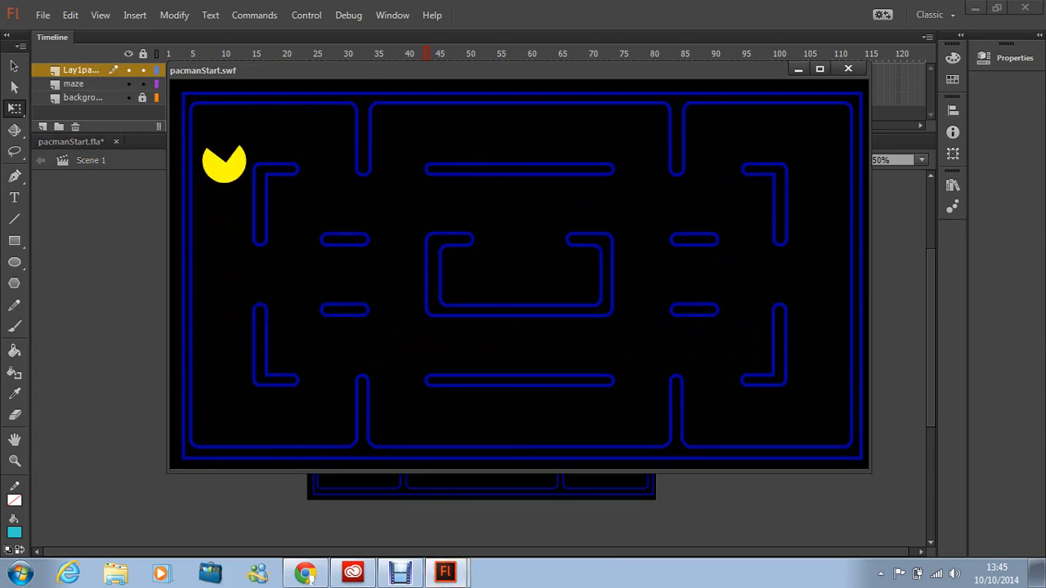
pyautogui.click(848, 70)
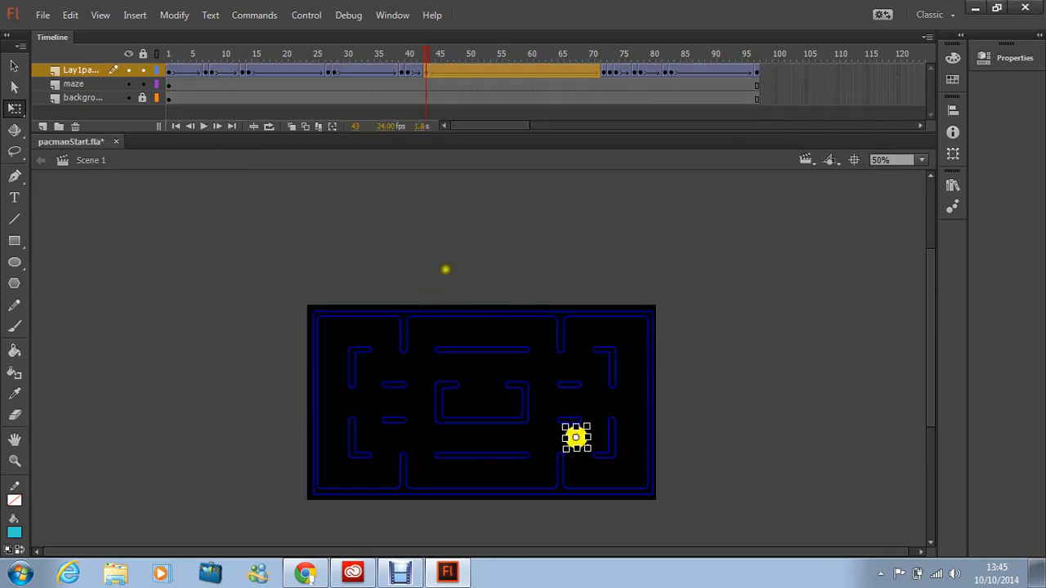
pyautogui.click(450, 268)
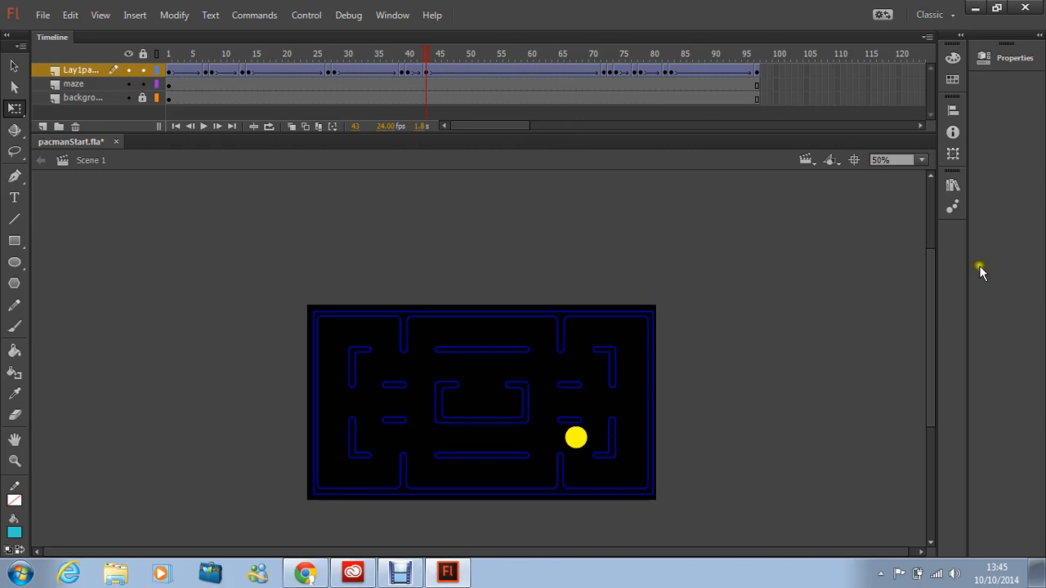
# Preview the Bitmap 1 item in the library to examine the original pacman scene.
pyautogui.click(953, 185)
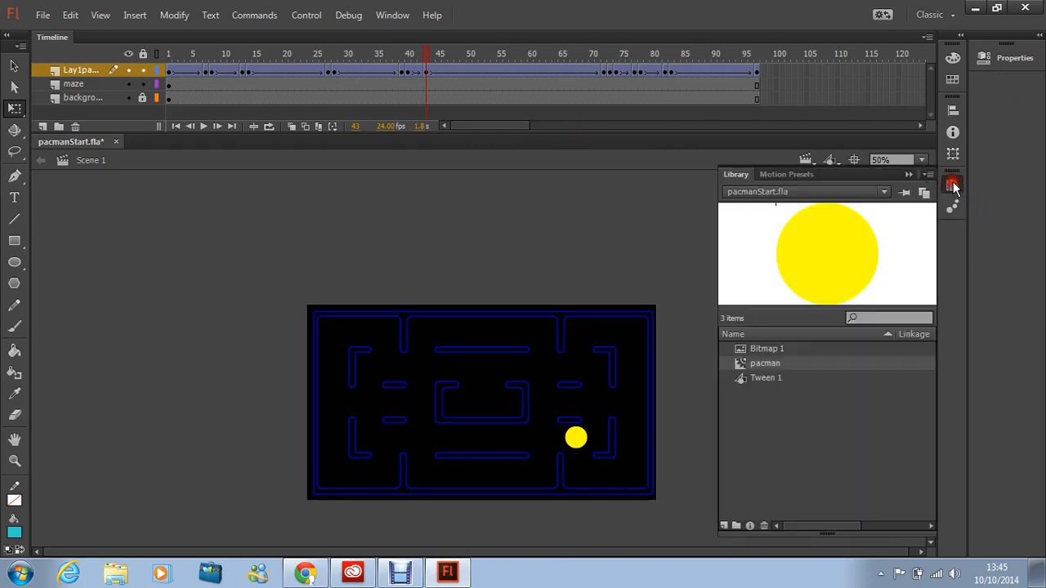
pyautogui.click(767, 349)
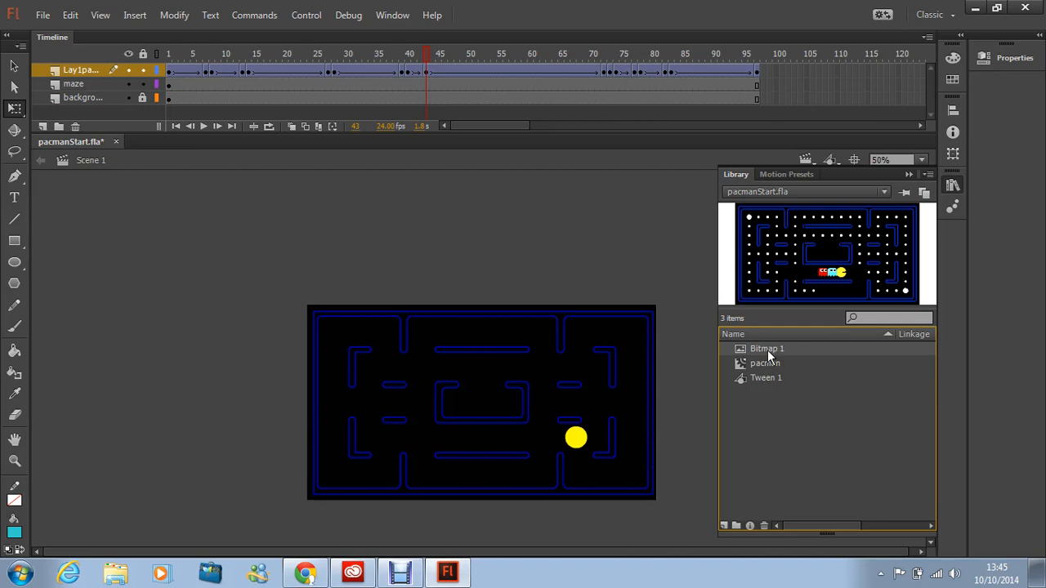
pyautogui.click(439, 224)
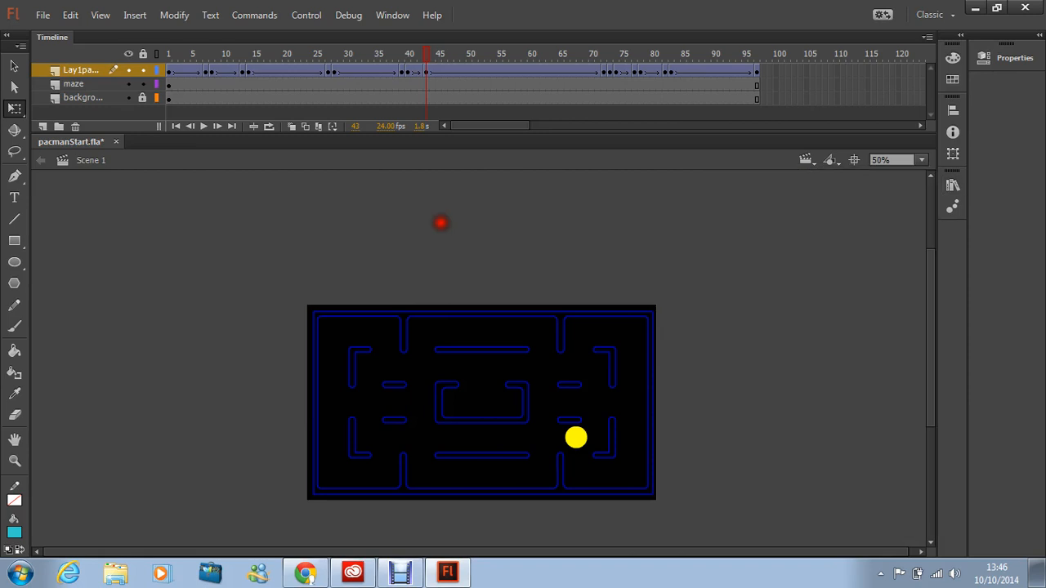
pyautogui.click(79, 84)
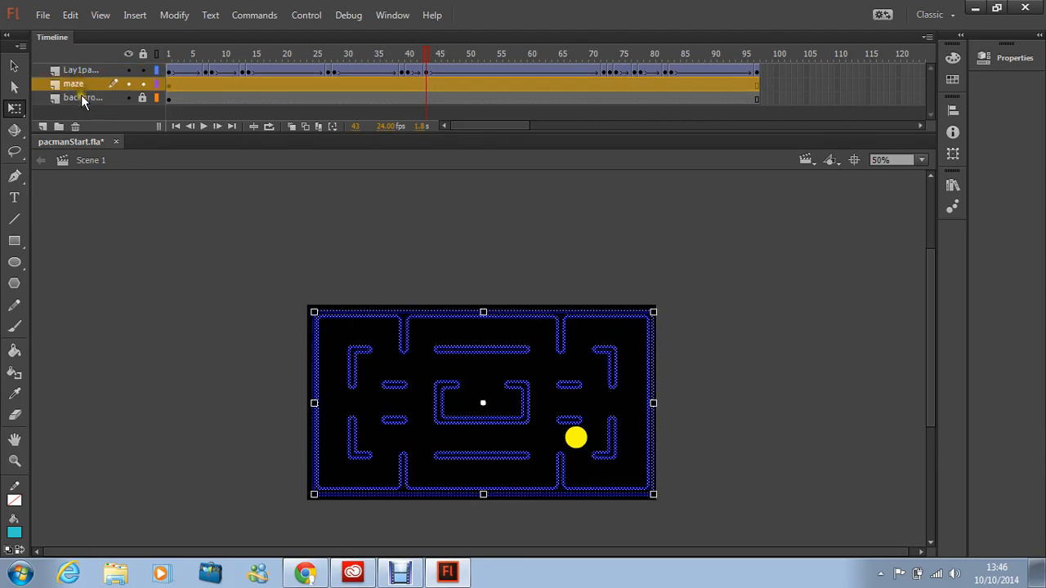
pyautogui.click(81, 94)
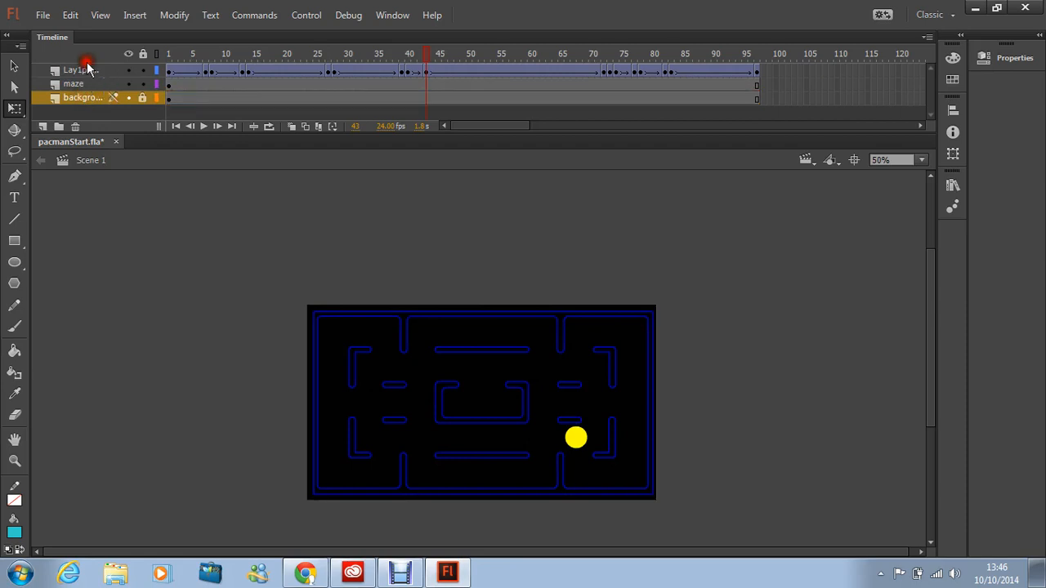
pyautogui.click(85, 70)
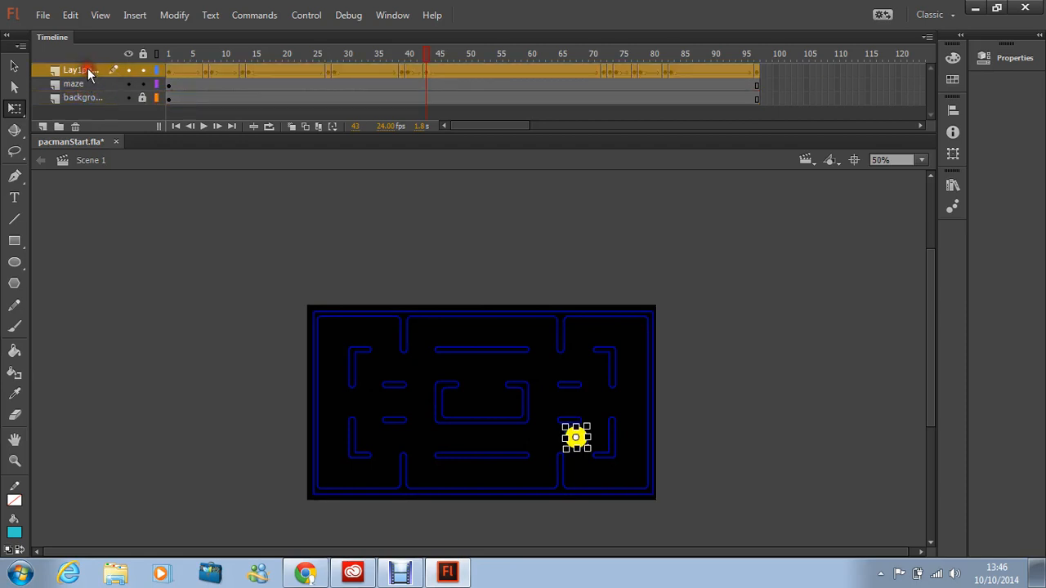
pyautogui.click(141, 224)
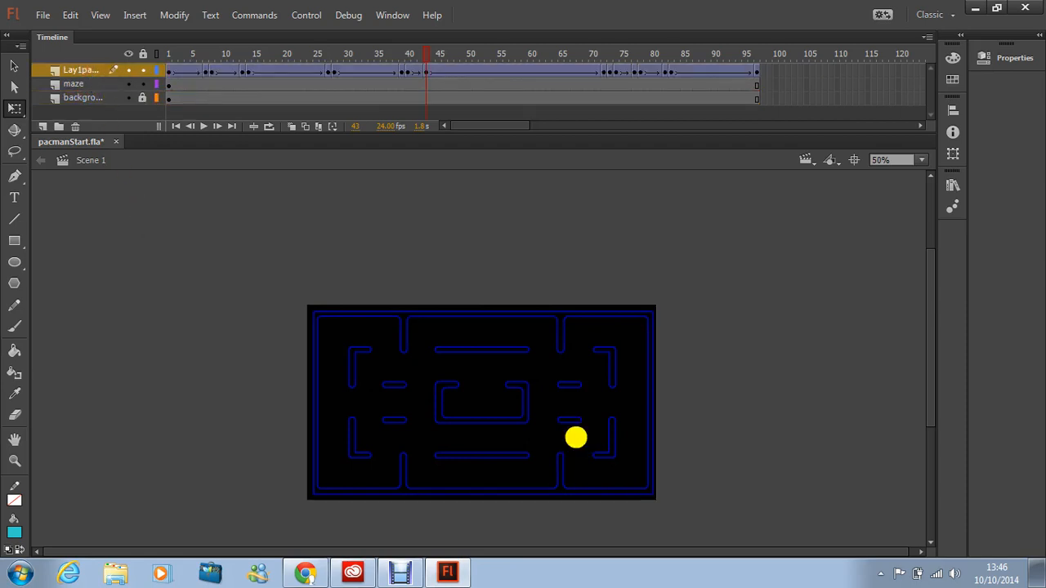